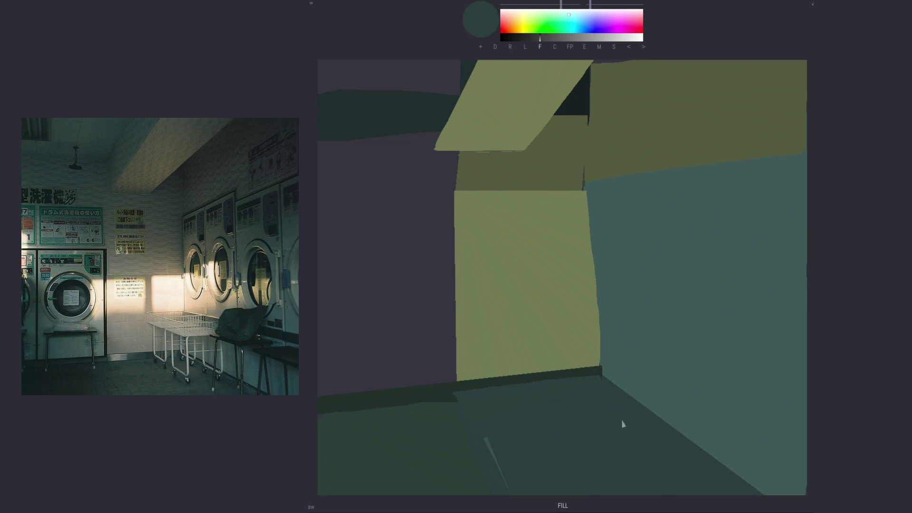
Step: Fill the left wall dark green-black and the doorway teal, then add the round washer door
{"action": "left_click_drag", "start_coordinate": [314, 202], "coordinate": [445, 388]}
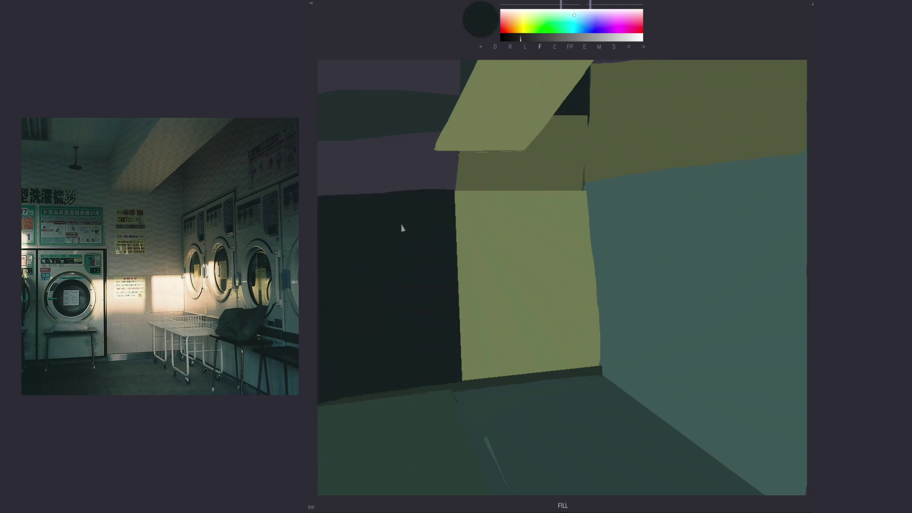
{"action": "mouse_move", "coordinate": [450, 213]}
{"action": "left_mouse_down"}
{"action": "mouse_move", "coordinate": [361, 213]}
{"action": "mouse_move", "coordinate": [342, 399]}
{"action": "left_mouse_up"}
{"action": "mouse_move", "coordinate": [356, 209]}
{"action": "left_mouse_down"}
{"action": "mouse_move", "coordinate": [387, 251]}
{"action": "mouse_move", "coordinate": [383, 236]}
{"action": "mouse_move", "coordinate": [423, 233]}
{"action": "mouse_move", "coordinate": [437, 251]}
{"action": "left_mouse_up"}
{"action": "mouse_move", "coordinate": [371, 242]}
{"action": "left_mouse_down"}
{"action": "mouse_move", "coordinate": [443, 258]}
{"action": "mouse_move", "coordinate": [423, 273]}
{"action": "left_mouse_up"}
Step: Darken the right wall and carve it into three teal washer panels
{"action": "left_click_drag", "start_coordinate": [529, 63], "coordinate": [439, 59]}
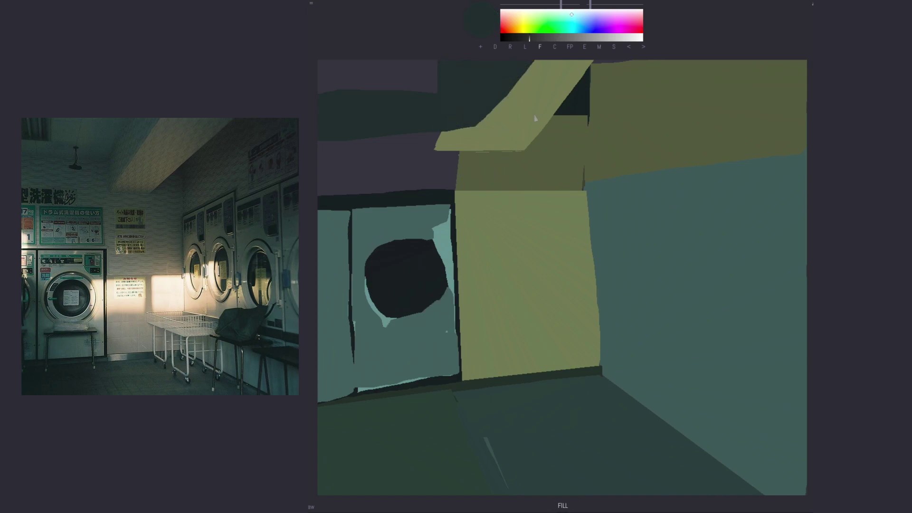
{"action": "left_click_drag", "start_coordinate": [574, 96], "coordinate": [553, 116]}
{"action": "left_click_drag", "start_coordinate": [597, 180], "coordinate": [599, 369]}
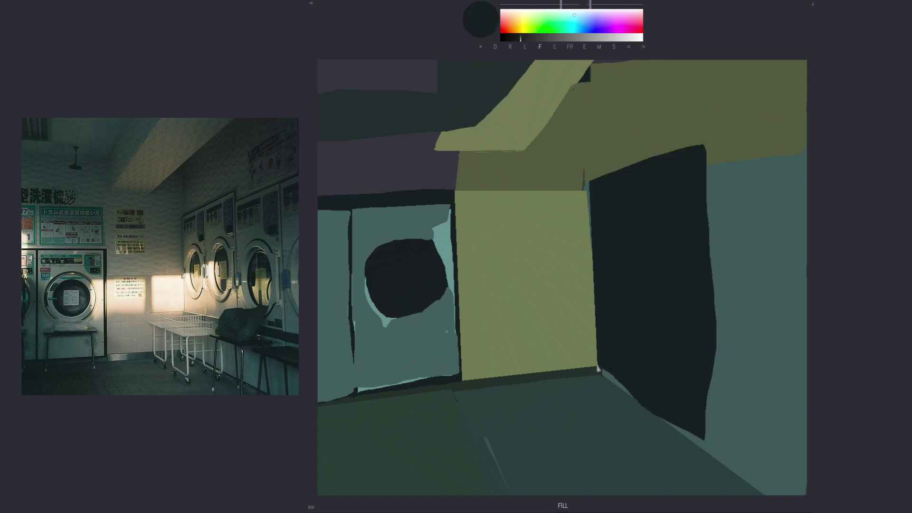
{"action": "left_click_drag", "start_coordinate": [710, 145], "coordinate": [709, 157]}
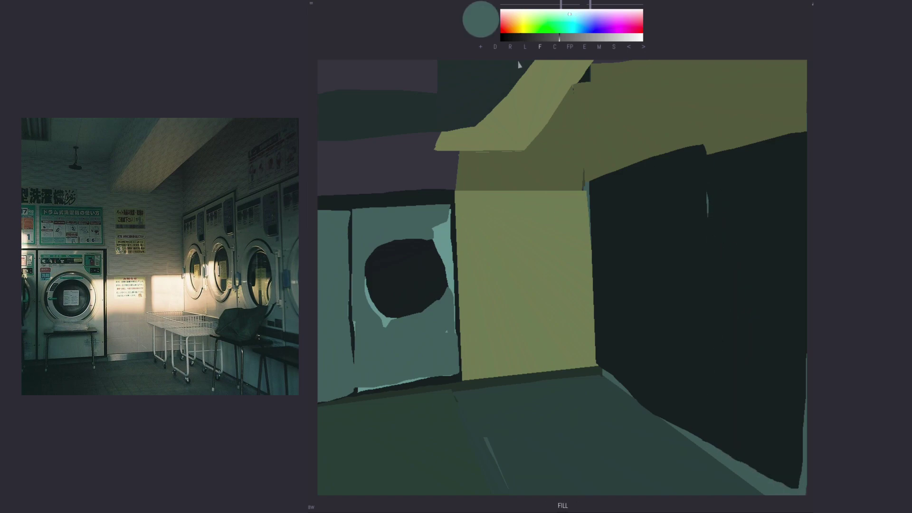
{"action": "left_click_drag", "start_coordinate": [594, 185], "coordinate": [647, 308]}
{"action": "left_click_drag", "start_coordinate": [646, 162], "coordinate": [703, 327]}
{"action": "mouse_move", "coordinate": [708, 154]}
{"action": "left_mouse_down"}
{"action": "mouse_move", "coordinate": [718, 337]}
{"action": "mouse_move", "coordinate": [596, 318]}
{"action": "left_mouse_up"}
Step: Fill the wall above the washers and the centre box dark olive, with a grey-olive beam
{"action": "left_click", "coordinate": [529, 14]}
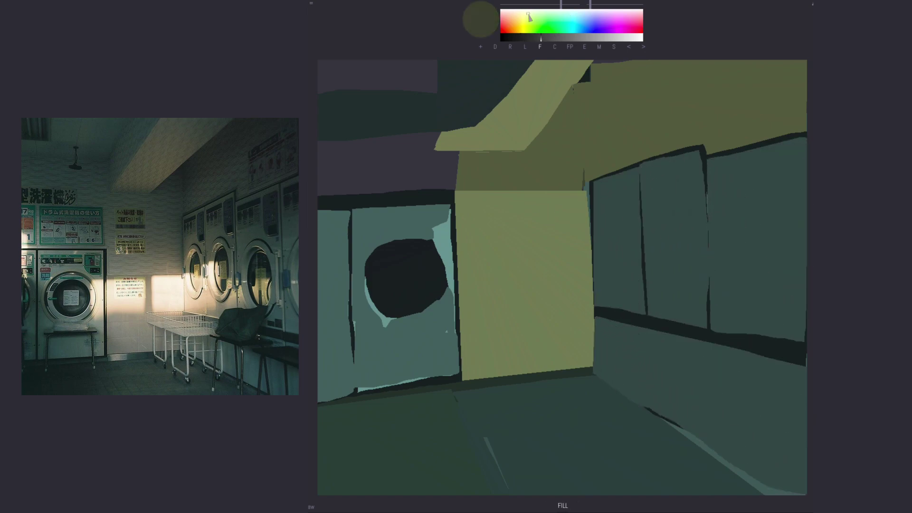
{"action": "left_click_drag", "start_coordinate": [591, 70], "coordinate": [593, 136]}
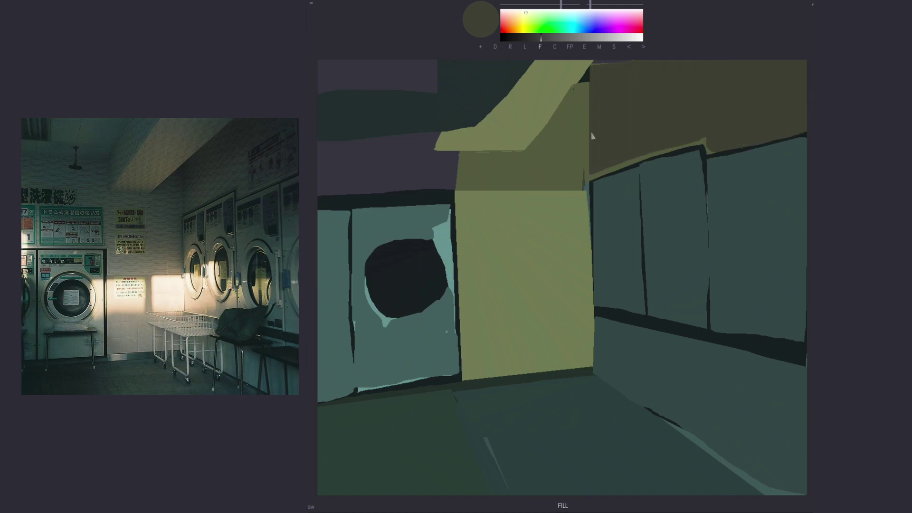
{"action": "left_click_drag", "start_coordinate": [455, 210], "coordinate": [594, 208]}
{"action": "left_click", "coordinate": [593, 33]}
{"action": "left_click", "coordinate": [526, 14]}
{"action": "left_click_drag", "start_coordinate": [454, 257], "coordinate": [594, 183]}
{"action": "left_click", "coordinate": [527, 12]}
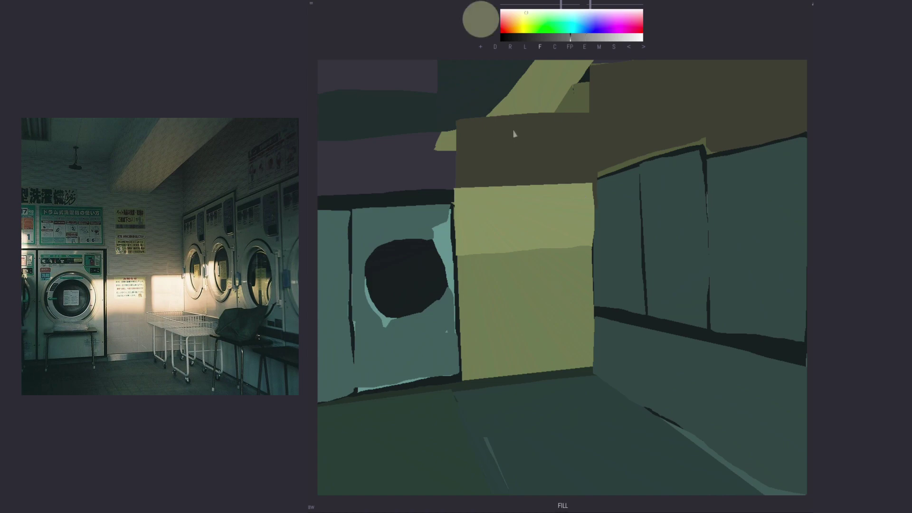
{"action": "mouse_move", "coordinate": [513, 129]}
{"action": "left_mouse_down"}
{"action": "mouse_move", "coordinate": [549, 74]}
{"action": "mouse_move", "coordinate": [504, 127]}
{"action": "left_mouse_up"}
{"action": "left_click", "coordinate": [528, 38]}
{"action": "mouse_move", "coordinate": [496, 74]}
{"action": "left_mouse_down"}
{"action": "mouse_move", "coordinate": [506, 131]}
{"action": "mouse_move", "coordinate": [429, 190]}
{"action": "mouse_move", "coordinate": [492, 118]}
{"action": "mouse_move", "coordinate": [565, 155]}
{"action": "left_mouse_up"}
Step: Fill the upper-left and under-beam areas darker teal, and add a grey-teal ring around the washer door
{"action": "left_click", "coordinate": [570, 14]}
{"action": "left_click", "coordinate": [538, 38]}
{"action": "left_click", "coordinate": [546, 38]}
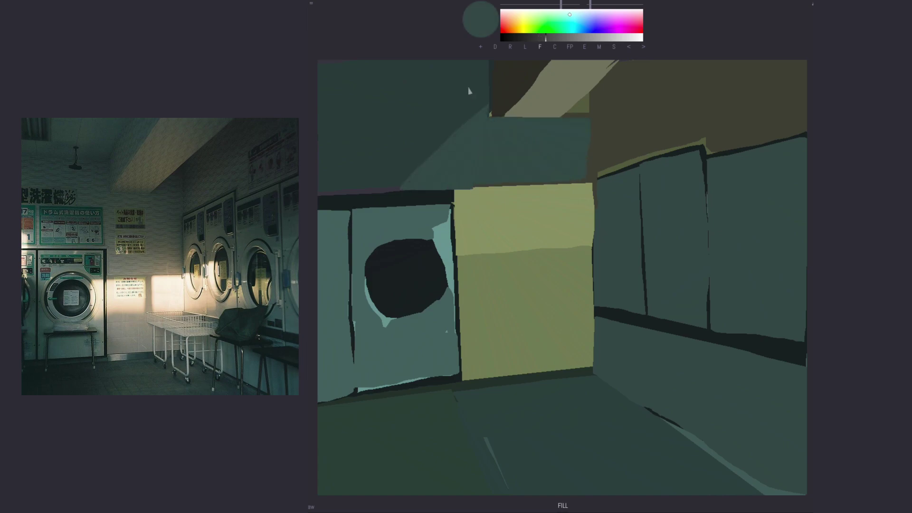
{"action": "left_click", "coordinate": [538, 38]}
{"action": "left_click_drag", "start_coordinate": [490, 95], "coordinate": [427, 189]}
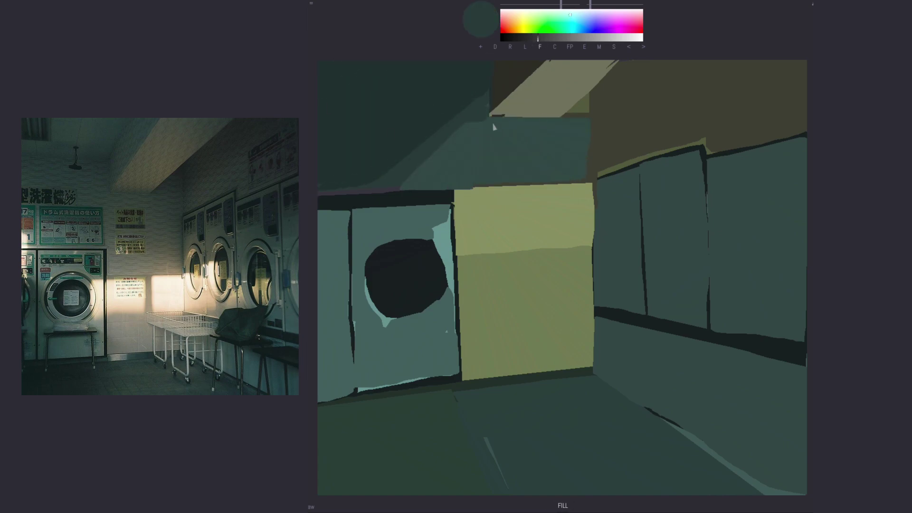
{"action": "left_click_drag", "start_coordinate": [493, 126], "coordinate": [586, 179]}
{"action": "left_click", "coordinate": [554, 95], "text": "alt"}
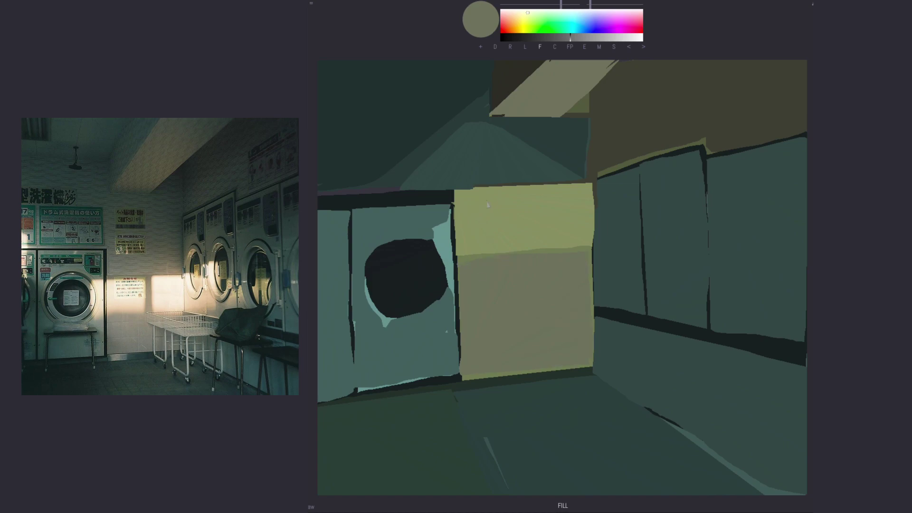
{"action": "left_click_drag", "start_coordinate": [382, 258], "coordinate": [422, 262]}
{"action": "left_click", "coordinate": [444, 279], "text": "alt"}
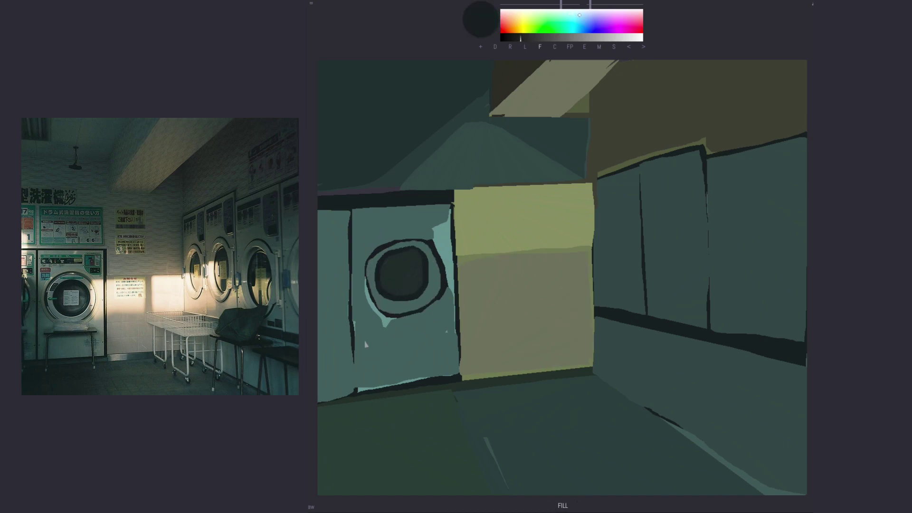
Step: Paint a bench with a lighter teal top below the left washer, plus a dark baseboard strip
{"action": "mouse_move", "coordinate": [365, 344]}
{"action": "left_mouse_down"}
{"action": "mouse_move", "coordinate": [364, 351]}
{"action": "mouse_move", "coordinate": [451, 340]}
{"action": "mouse_move", "coordinate": [449, 409]}
{"action": "left_mouse_up"}
{"action": "key", "text": "ctrl+z"}
{"action": "left_click_drag", "start_coordinate": [366, 361], "coordinate": [371, 404]}
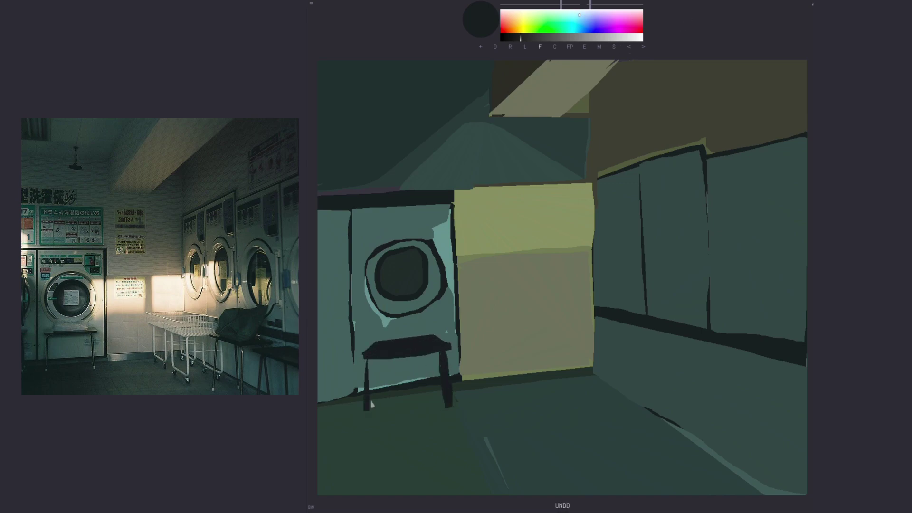
{"action": "left_click", "coordinate": [380, 368], "text": "alt"}
{"action": "left_click_drag", "start_coordinate": [368, 353], "coordinate": [442, 342]}
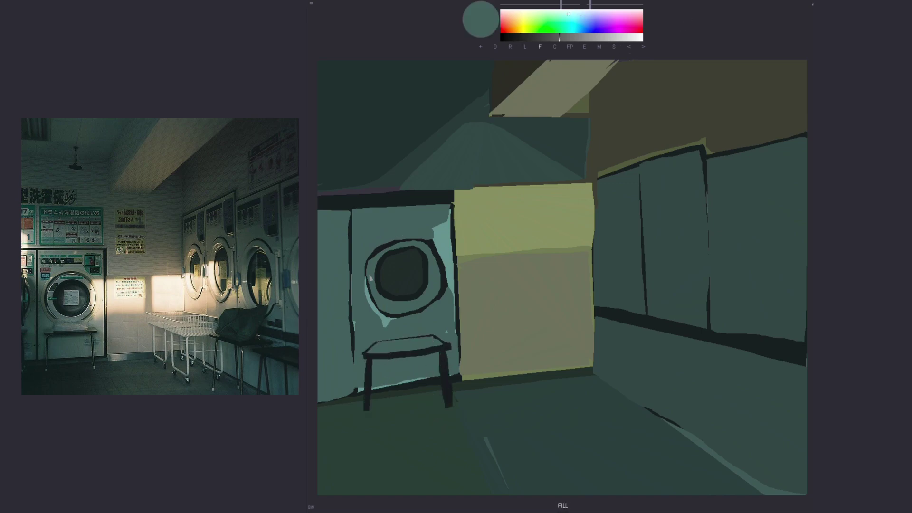
{"action": "left_click", "coordinate": [375, 405], "text": "alt"}
{"action": "mouse_move", "coordinate": [375, 406]}
{"action": "left_mouse_down"}
{"action": "mouse_move", "coordinate": [454, 384]}
{"action": "mouse_move", "coordinate": [381, 370]}
{"action": "left_mouse_up"}
Step: Add a dark panel on the left washer top and near-black doors on the three right washers
{"action": "left_click", "coordinate": [429, 349], "text": "alt"}
{"action": "left_click", "coordinate": [370, 283], "text": "alt"}
{"action": "left_click_drag", "start_coordinate": [362, 221], "coordinate": [426, 230]}
{"action": "left_click", "coordinate": [565, 21]}
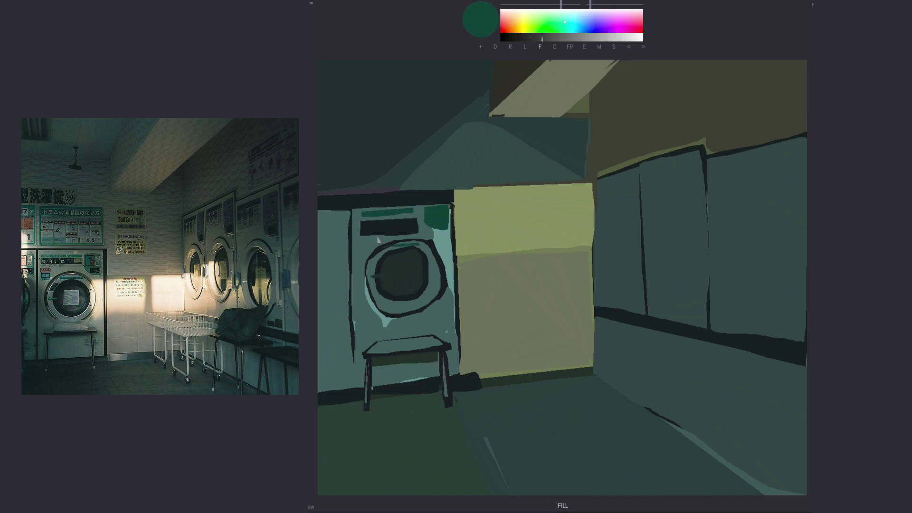
{"action": "left_click", "coordinate": [677, 153], "text": "alt"}
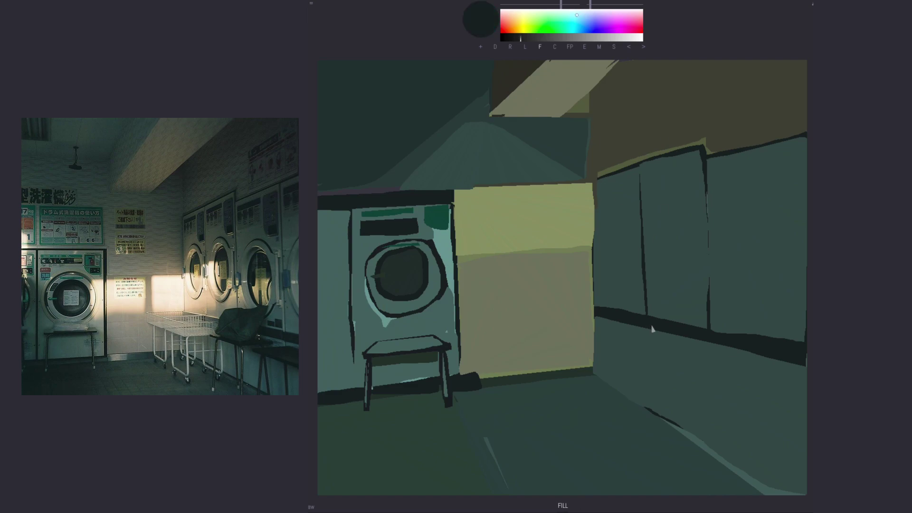
{"action": "left_click_drag", "start_coordinate": [618, 201], "coordinate": [625, 275]}
{"action": "left_click_drag", "start_coordinate": [661, 206], "coordinate": [675, 182]}
{"action": "left_click_drag", "start_coordinate": [780, 146], "coordinate": [777, 339]}
{"action": "left_click_drag", "start_coordinate": [743, 188], "coordinate": [751, 187]}
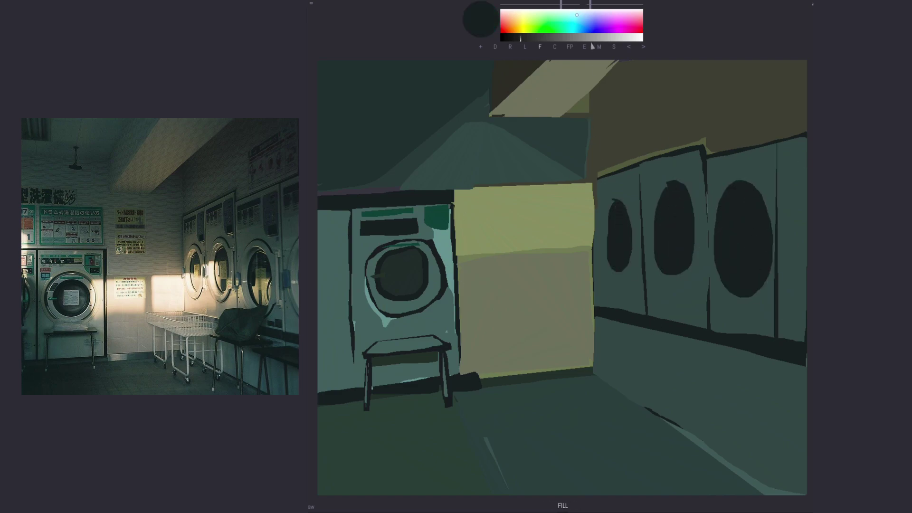
Step: Fill pale yellow-green sunlit patches on the back wall and around the first right washer
{"action": "left_click", "coordinate": [523, 214], "text": "alt"}
{"action": "left_click_drag", "start_coordinate": [430, 242], "coordinate": [454, 282]}
{"action": "mouse_move", "coordinate": [545, 222]}
{"action": "left_mouse_down"}
{"action": "mouse_move", "coordinate": [550, 278]}
{"action": "mouse_move", "coordinate": [594, 216]}
{"action": "mouse_move", "coordinate": [597, 270]}
{"action": "left_mouse_up"}
{"action": "mouse_move", "coordinate": [611, 239]}
{"action": "left_mouse_down"}
{"action": "mouse_move", "coordinate": [639, 237]}
{"action": "mouse_move", "coordinate": [620, 252]}
{"action": "mouse_move", "coordinate": [594, 309]}
{"action": "left_mouse_up"}
Step: Add tan reflections on and beneath the right washer doors
{"action": "left_click", "coordinate": [570, 37]}
{"action": "left_click_drag", "start_coordinate": [647, 271], "coordinate": [663, 297]}
{"action": "mouse_move", "coordinate": [682, 266]}
{"action": "left_mouse_down"}
{"action": "mouse_move", "coordinate": [706, 306]}
{"action": "mouse_move", "coordinate": [692, 302]}
{"action": "left_mouse_up"}
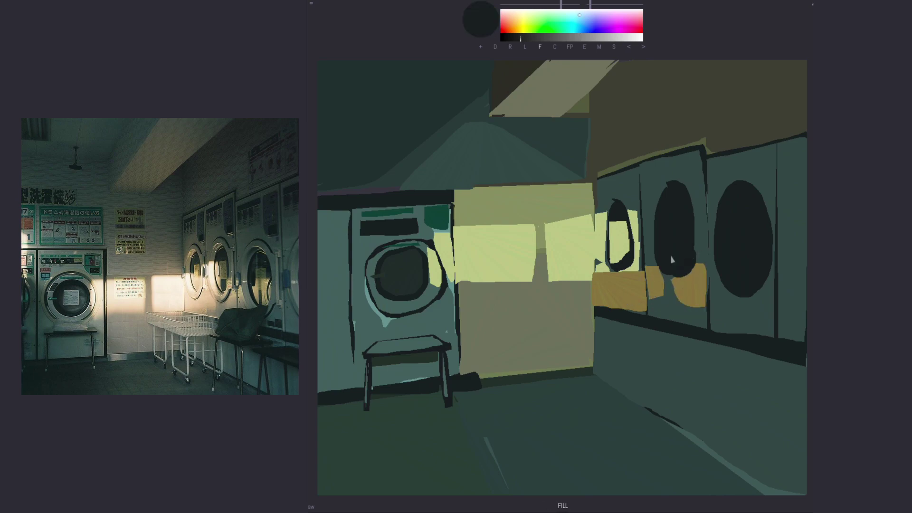
{"action": "left_click", "coordinate": [611, 37]}
{"action": "mouse_move", "coordinate": [665, 219]}
{"action": "left_mouse_down"}
{"action": "mouse_move", "coordinate": [670, 194]}
{"action": "mouse_move", "coordinate": [689, 250]}
{"action": "left_mouse_up"}
{"action": "left_click", "coordinate": [568, 38]}
{"action": "left_click_drag", "start_coordinate": [618, 213], "coordinate": [625, 235]}
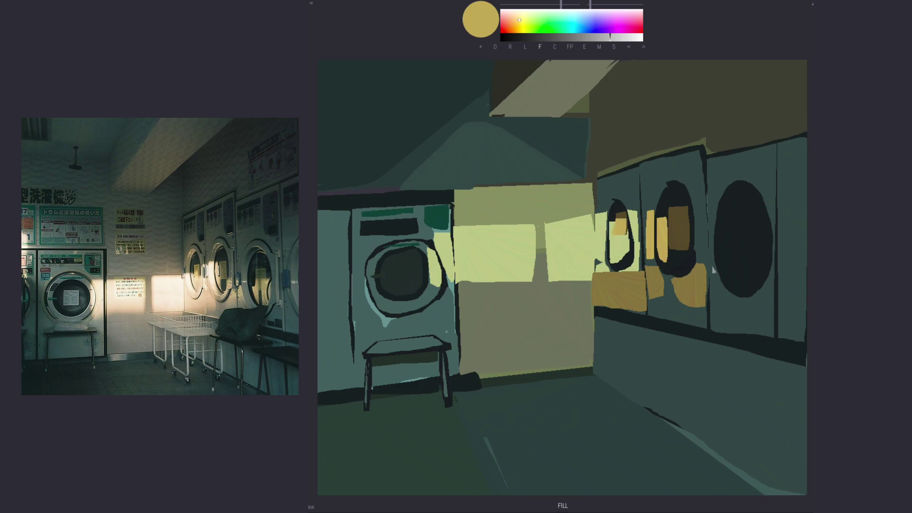
Step: Paint a pale beige cart top with legs and crossbars below the washers
{"action": "left_click", "coordinate": [525, 12]}
{"action": "left_click", "coordinate": [610, 37]}
{"action": "mouse_move", "coordinate": [527, 313]}
{"action": "left_mouse_down"}
{"action": "mouse_move", "coordinate": [650, 334]}
{"action": "mouse_move", "coordinate": [598, 316]}
{"action": "left_mouse_up"}
{"action": "left_click", "coordinate": [611, 329], "text": "alt"}
{"action": "left_click_drag", "start_coordinate": [591, 354], "coordinate": [589, 433]}
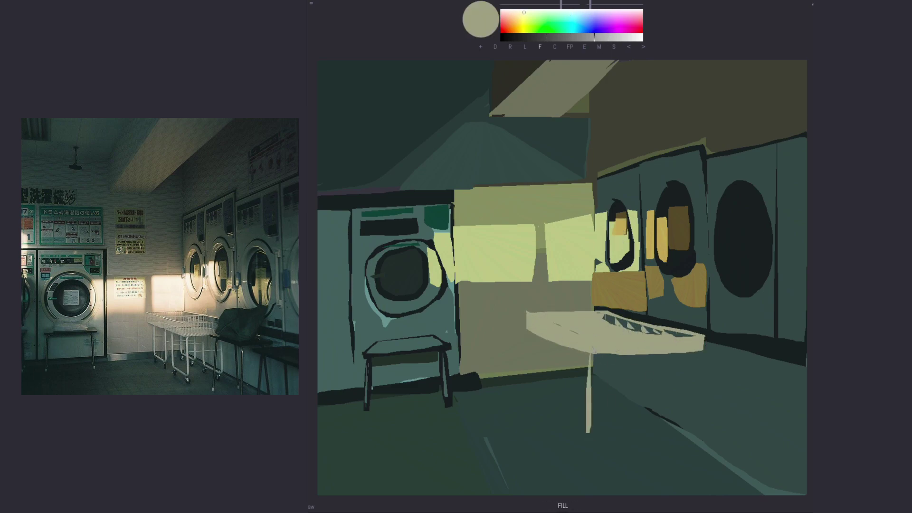
{"action": "mouse_move", "coordinate": [556, 344]}
{"action": "left_mouse_down"}
{"action": "mouse_move", "coordinate": [560, 426]}
{"action": "mouse_move", "coordinate": [587, 430]}
{"action": "left_mouse_up"}
{"action": "left_click_drag", "start_coordinate": [600, 354], "coordinate": [602, 449]}
{"action": "mouse_move", "coordinate": [603, 383]}
{"action": "left_mouse_down"}
{"action": "mouse_move", "coordinate": [696, 381]}
{"action": "mouse_move", "coordinate": [694, 439]}
{"action": "mouse_move", "coordinate": [588, 424]}
{"action": "mouse_move", "coordinate": [602, 459]}
{"action": "left_mouse_up"}
Step: Add dark wheels, a rear leg and lower bar, plus the second cart's left leg
{"action": "left_click", "coordinate": [584, 390], "text": "alt"}
{"action": "left_click", "coordinate": [599, 428], "text": "alt"}
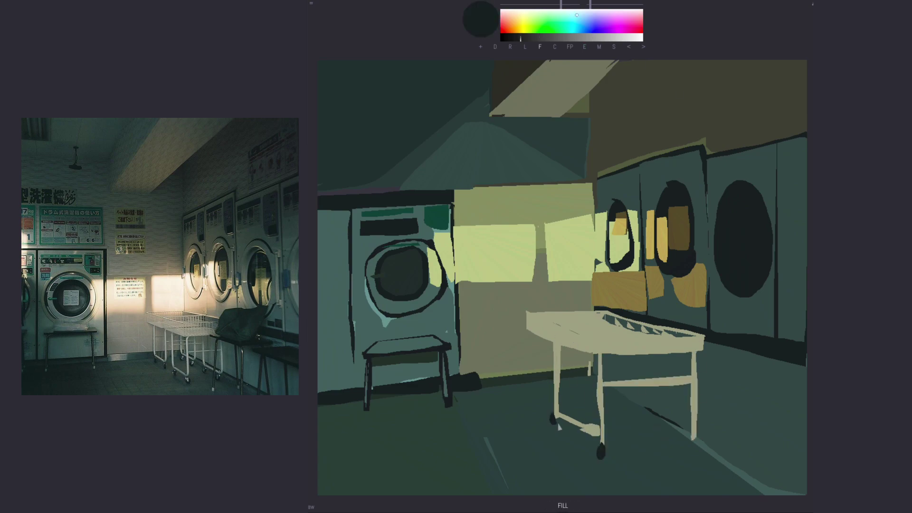
{"action": "left_click_drag", "start_coordinate": [554, 413], "coordinate": [560, 430]}
{"action": "left_click_drag", "start_coordinate": [642, 407], "coordinate": [646, 416]}
{"action": "left_click_drag", "start_coordinate": [642, 354], "coordinate": [643, 413]}
{"action": "left_click_drag", "start_coordinate": [689, 434], "coordinate": [698, 444]}
{"action": "left_click", "coordinate": [565, 413], "text": "alt"}
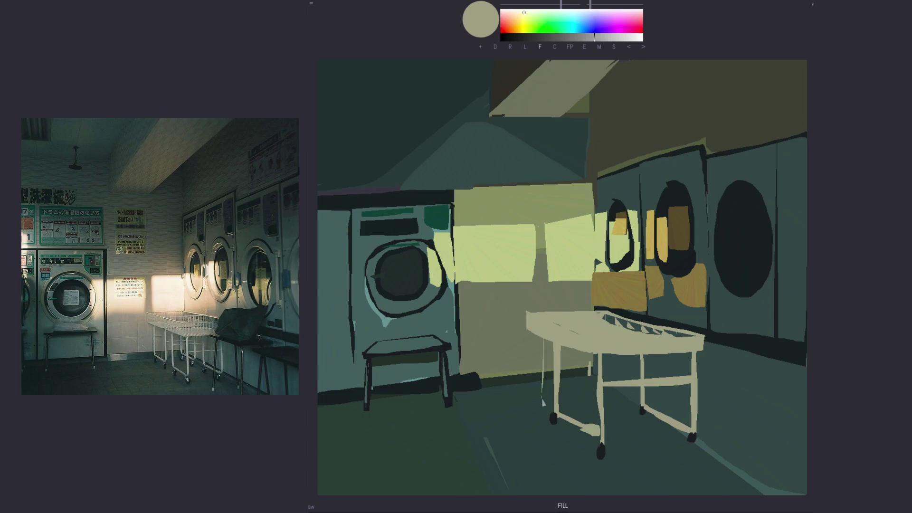
{"action": "left_click_drag", "start_coordinate": [543, 340], "coordinate": [548, 394]}
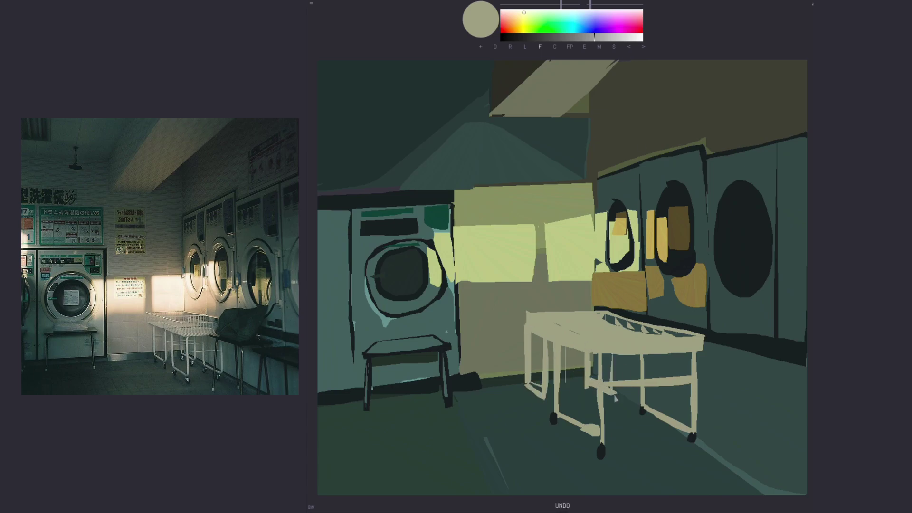
Step: Add dark wheels under the left cart legs and shade across the cart top
{"action": "left_click", "coordinate": [501, 393], "text": "alt"}
{"action": "left_click", "coordinate": [541, 403]}
{"action": "left_click", "coordinate": [526, 387]}
{"action": "left_click", "coordinate": [615, 395]}
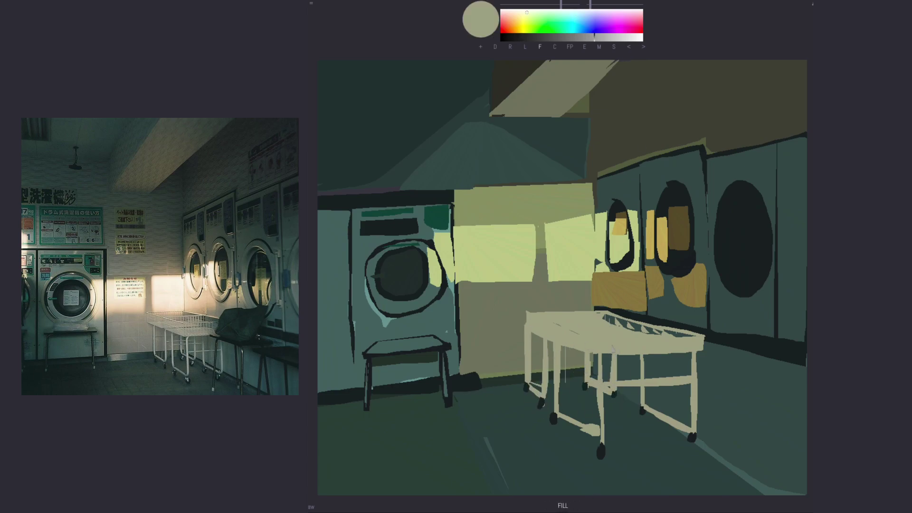
{"action": "left_click", "coordinate": [589, 328], "text": "alt"}
{"action": "left_click_drag", "start_coordinate": [600, 318], "coordinate": [694, 339]}
Step: Brighten both sunlit window patches with pale yellow-green, extending light down to the cart top
{"action": "left_click", "coordinate": [567, 265], "text": "alt"}
{"action": "left_click_drag", "start_coordinate": [549, 230], "coordinate": [550, 304]}
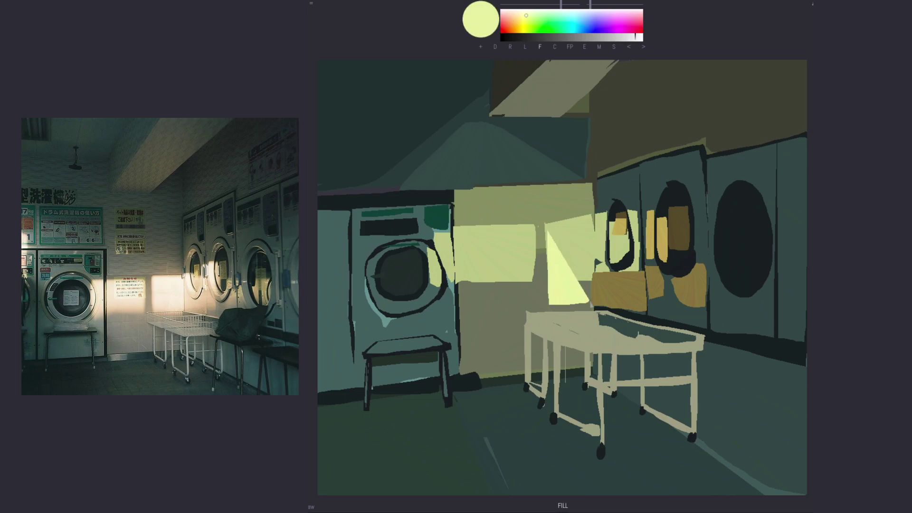
{"action": "left_click_drag", "start_coordinate": [455, 240], "coordinate": [458, 294]}
{"action": "left_click_drag", "start_coordinate": [551, 307], "coordinate": [588, 318]}
Step: Paint golden light across the lower washer panels using a colour sampled from the painting
{"action": "left_click", "coordinate": [562, 317], "text": "alt"}
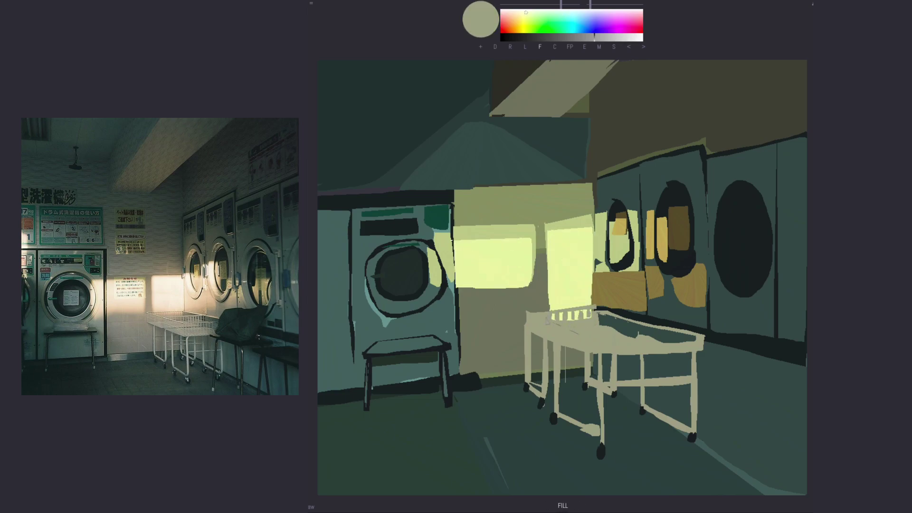
{"action": "left_click", "coordinate": [664, 243], "text": "alt"}
{"action": "mouse_move", "coordinate": [596, 257]}
{"action": "left_mouse_down"}
{"action": "mouse_move", "coordinate": [618, 307]}
{"action": "mouse_move", "coordinate": [640, 311]}
{"action": "left_mouse_up"}
{"action": "left_click_drag", "start_coordinate": [618, 276], "coordinate": [663, 309]}
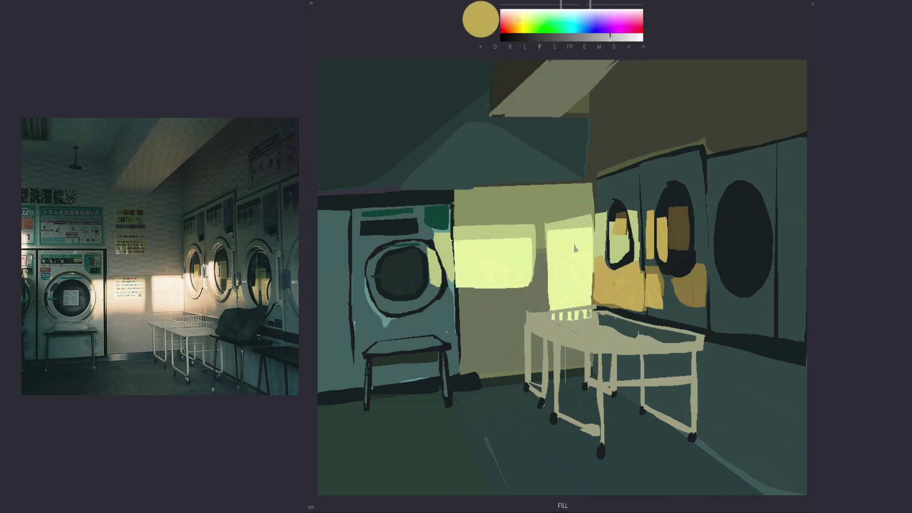
{"action": "left_click", "coordinate": [574, 246], "text": "alt"}
{"action": "left_click", "coordinate": [635, 213], "text": "alt"}
Step: Extend the washer tops upward with darker top panels
{"action": "mouse_move", "coordinate": [598, 181]}
{"action": "left_mouse_down"}
{"action": "mouse_move", "coordinate": [703, 127]}
{"action": "mouse_move", "coordinate": [698, 175]}
{"action": "left_mouse_up"}
{"action": "mouse_move", "coordinate": [625, 152]}
{"action": "left_mouse_down"}
{"action": "mouse_move", "coordinate": [638, 189]}
{"action": "mouse_move", "coordinate": [626, 188]}
{"action": "left_mouse_up"}
{"action": "left_click", "coordinate": [665, 123], "text": "alt"}
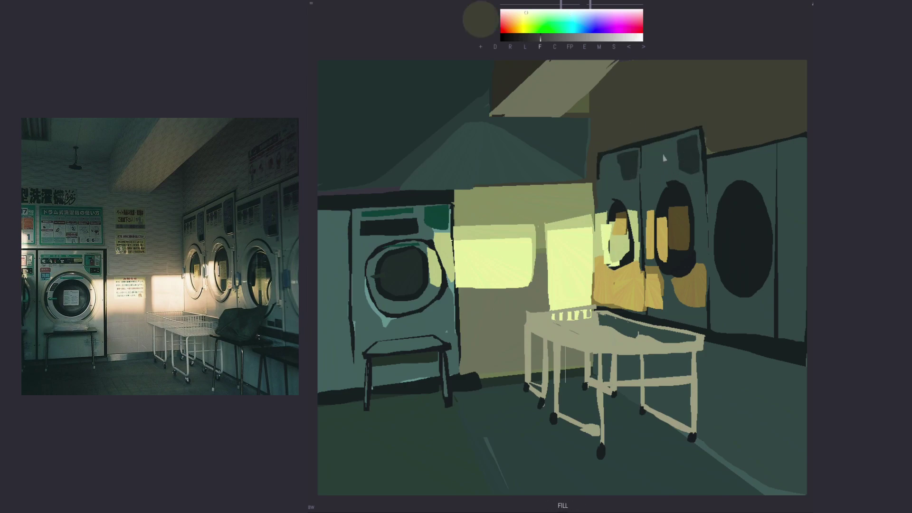
Step: Paint a near-black shadow under the cart and dark benches with legs and floor shadow
{"action": "left_click", "coordinate": [684, 408], "text": "alt"}
{"action": "mouse_move", "coordinate": [792, 369]}
{"action": "left_mouse_down"}
{"action": "mouse_move", "coordinate": [705, 382]}
{"action": "mouse_move", "coordinate": [709, 485]}
{"action": "left_mouse_up"}
{"action": "left_click_drag", "start_coordinate": [637, 354], "coordinate": [628, 454]}
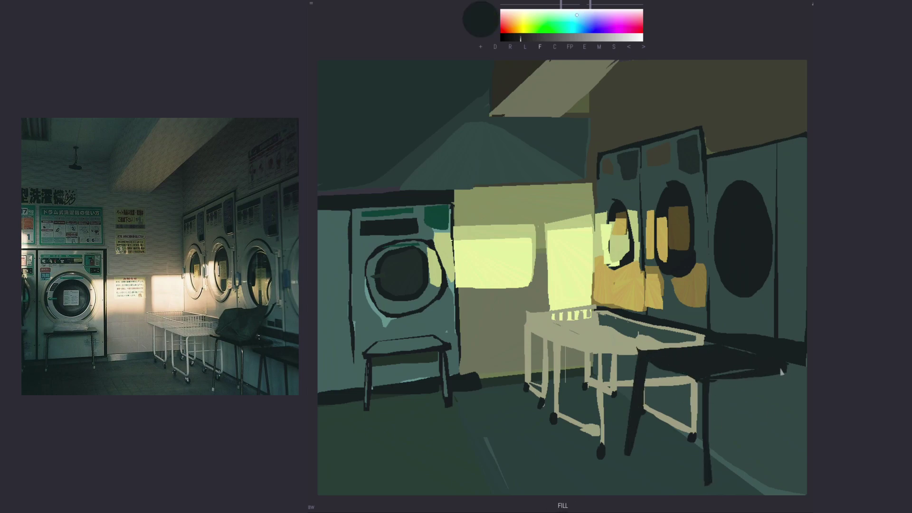
{"action": "left_click_drag", "start_coordinate": [779, 371], "coordinate": [785, 478]}
{"action": "left_click_drag", "start_coordinate": [807, 373], "coordinate": [732, 397]}
{"action": "mouse_move", "coordinate": [757, 406]}
{"action": "left_mouse_down"}
{"action": "mouse_move", "coordinate": [760, 432]}
{"action": "mouse_move", "coordinate": [736, 399]}
{"action": "left_mouse_up"}
{"action": "key", "text": "ctrl+z"}
{"action": "key", "text": "ctrl+z"}
{"action": "left_click_drag", "start_coordinate": [790, 424], "coordinate": [791, 494]}
{"action": "left_click_drag", "start_coordinate": [784, 457], "coordinate": [734, 495]}
Step: Repaint the bench top dark grey and add a dark laundry bag with lighter details
{"action": "left_click", "coordinate": [407, 277], "text": "alt"}
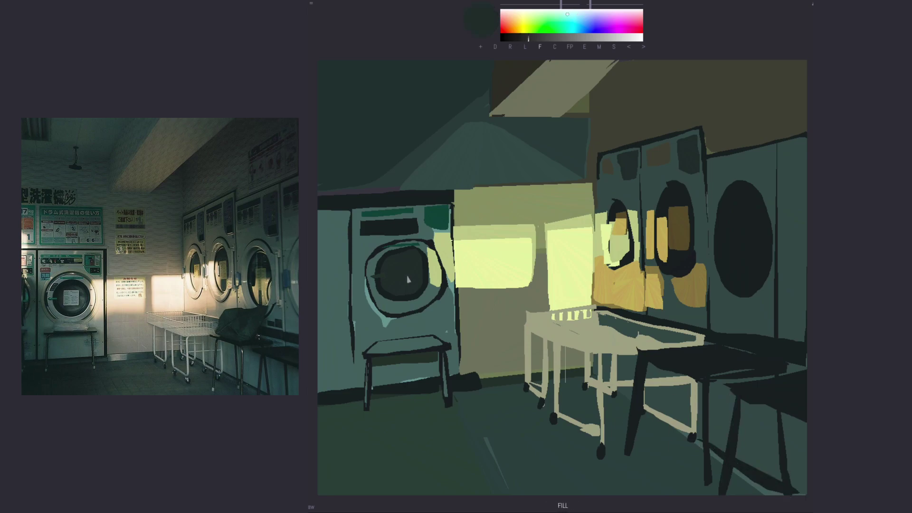
{"action": "left_click_drag", "start_coordinate": [805, 376], "coordinate": [749, 417]}
{"action": "left_click", "coordinate": [679, 354], "text": "alt"}
{"action": "left_click_drag", "start_coordinate": [675, 349], "coordinate": [713, 314]}
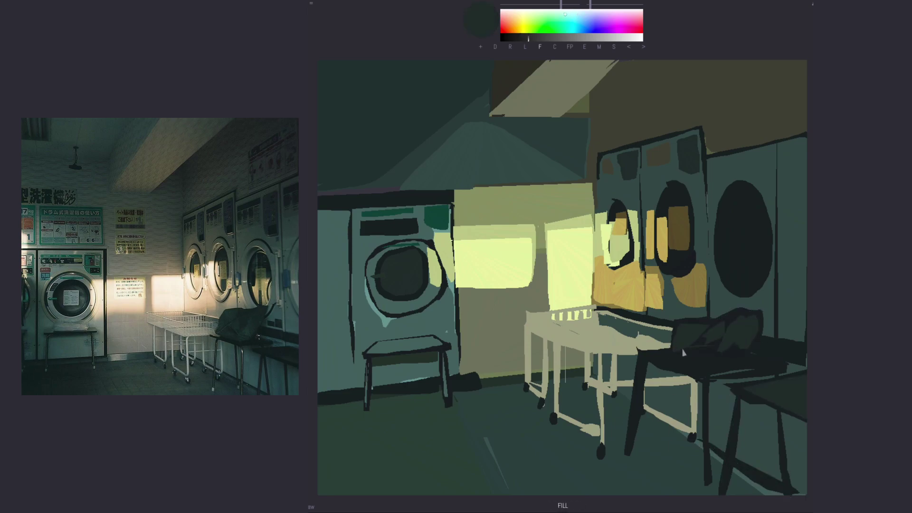
{"action": "left_click_drag", "start_coordinate": [685, 347], "coordinate": [746, 342]}
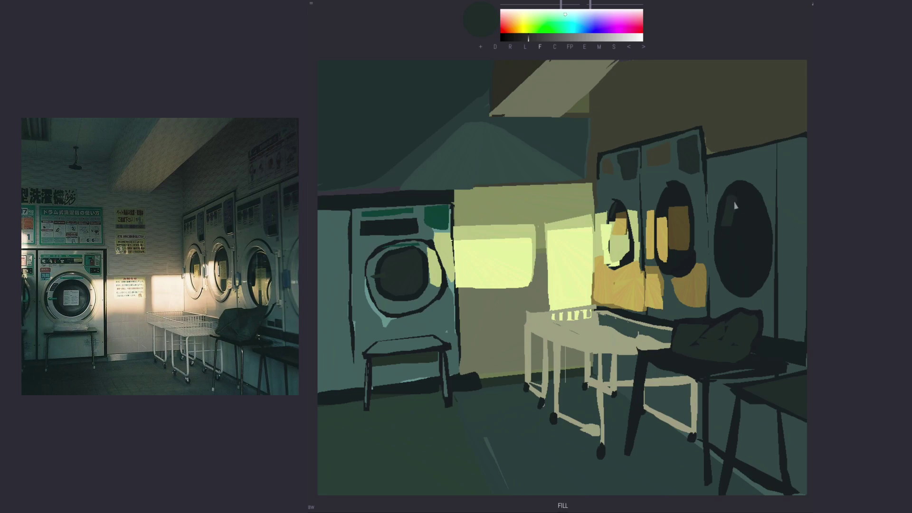
Step: Give the right dryer a teal-grey door rim, dark top shapes and a lighter side panel
{"action": "left_click", "coordinate": [735, 204], "text": "alt"}
{"action": "mouse_move", "coordinate": [734, 205]}
{"action": "left_mouse_down"}
{"action": "mouse_move", "coordinate": [780, 269]}
{"action": "mouse_move", "coordinate": [807, 339]}
{"action": "left_mouse_up"}
{"action": "left_click", "coordinate": [763, 242], "text": "alt"}
{"action": "left_click_drag", "start_coordinate": [790, 195], "coordinate": [808, 290]}
{"action": "left_click_drag", "start_coordinate": [785, 143], "coordinate": [808, 167]}
{"action": "left_click_drag", "start_coordinate": [710, 169], "coordinate": [756, 152]}
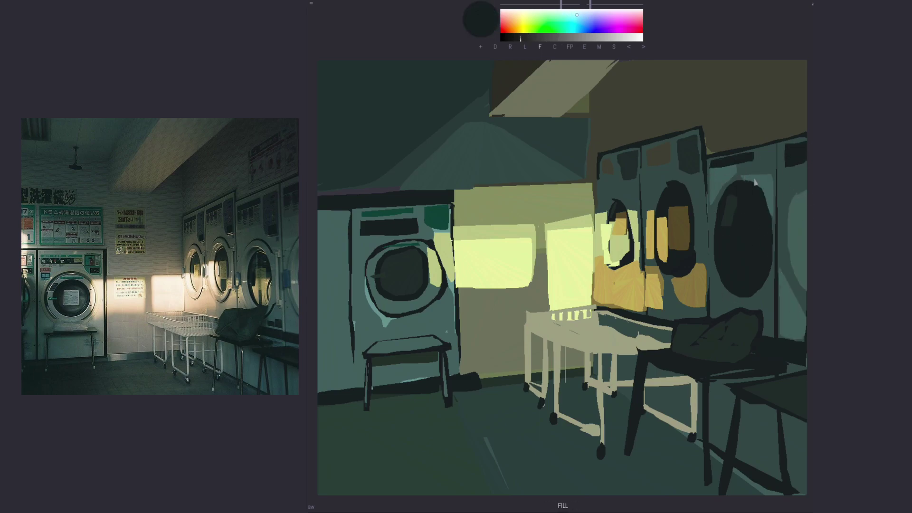
Step: Dab a pale patch at the sunlit wall's base and dark teal streaks along the floor
{"action": "left_click", "coordinate": [663, 161], "text": "alt"}
{"action": "left_click", "coordinate": [604, 362], "text": "alt"}
{"action": "left_click_drag", "start_coordinate": [464, 377], "coordinate": [495, 384]}
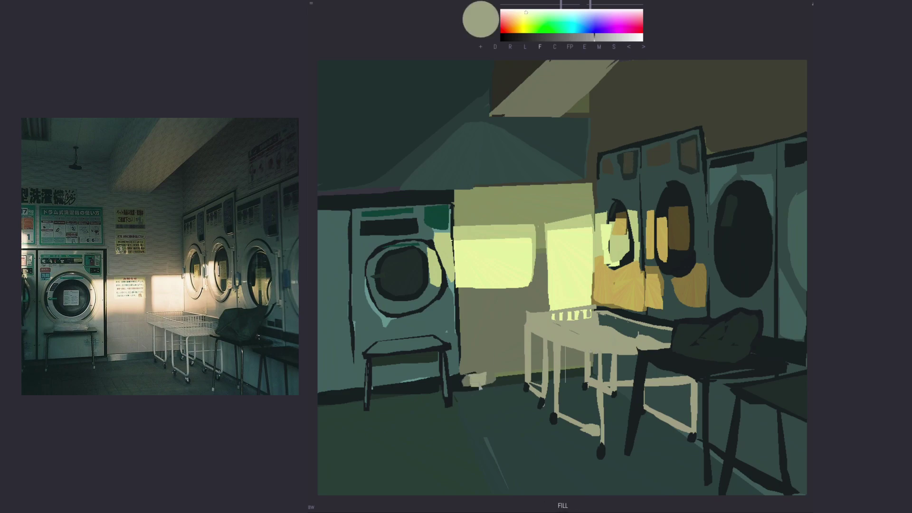
{"action": "left_click", "coordinate": [452, 416], "text": "alt"}
{"action": "left_click_drag", "start_coordinate": [449, 409], "coordinate": [328, 423]}
Step: Paint dark diagonal lines across the floor and cross them into a tile grid
{"action": "left_click_drag", "start_coordinate": [329, 461], "coordinate": [552, 428]}
{"action": "left_click_drag", "start_coordinate": [356, 433], "coordinate": [536, 409]}
{"action": "left_click_drag", "start_coordinate": [348, 476], "coordinate": [580, 440]}
{"action": "left_click_drag", "start_coordinate": [525, 466], "coordinate": [598, 454]}
{"action": "left_click_drag", "start_coordinate": [631, 452], "coordinate": [675, 442]}
{"action": "left_click_drag", "start_coordinate": [513, 496], "coordinate": [644, 472]}
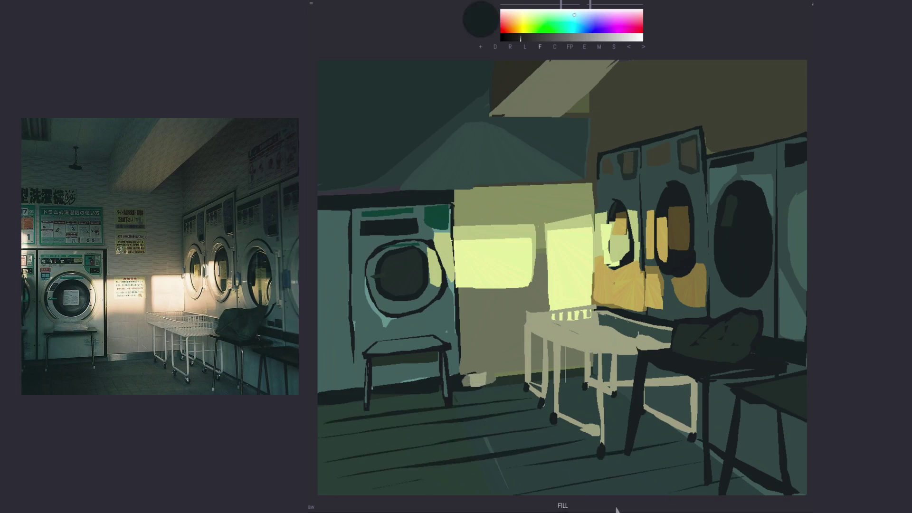
{"action": "left_click_drag", "start_coordinate": [532, 411], "coordinate": [641, 494]}
{"action": "left_click_drag", "start_coordinate": [501, 415], "coordinate": [570, 485]}
Step: Add dark tile lines along the left floor and between the chair legs
{"action": "left_click_drag", "start_coordinate": [351, 425], "coordinate": [352, 456]}
{"action": "left_click_drag", "start_coordinate": [329, 423], "coordinate": [321, 495]}
{"action": "left_click_drag", "start_coordinate": [594, 400], "coordinate": [572, 385]}
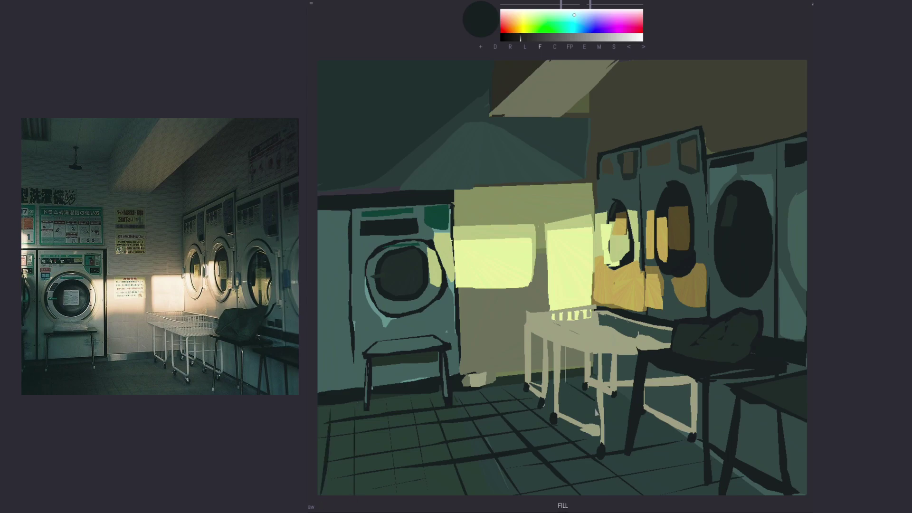
{"action": "left_click_drag", "start_coordinate": [640, 414], "coordinate": [705, 456]}
{"action": "left_click_drag", "start_coordinate": [733, 468], "coordinate": [779, 496]}
Step: Fill the wall above the sunlit area grey-olive with a dark brown band and beam shadow
{"action": "left_click", "coordinate": [557, 327], "text": "alt"}
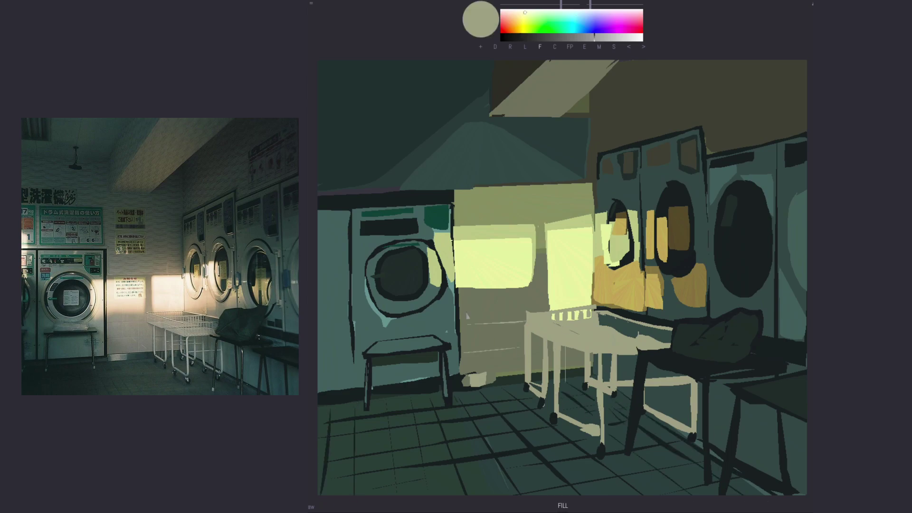
{"action": "left_click_drag", "start_coordinate": [456, 221], "coordinate": [589, 171]}
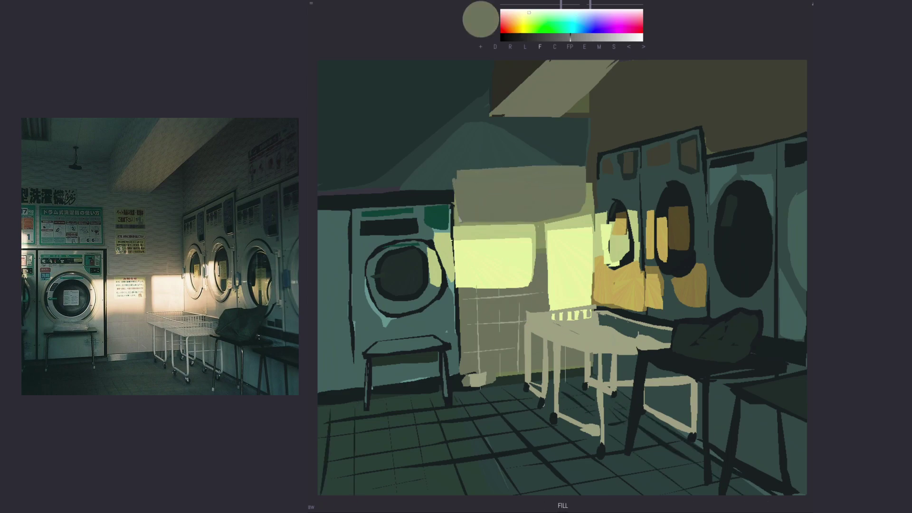
{"action": "left_click_drag", "start_coordinate": [456, 181], "coordinate": [563, 168]}
{"action": "left_click", "coordinate": [493, 95], "text": "alt"}
{"action": "left_click_drag", "start_coordinate": [591, 86], "coordinate": [570, 122]}
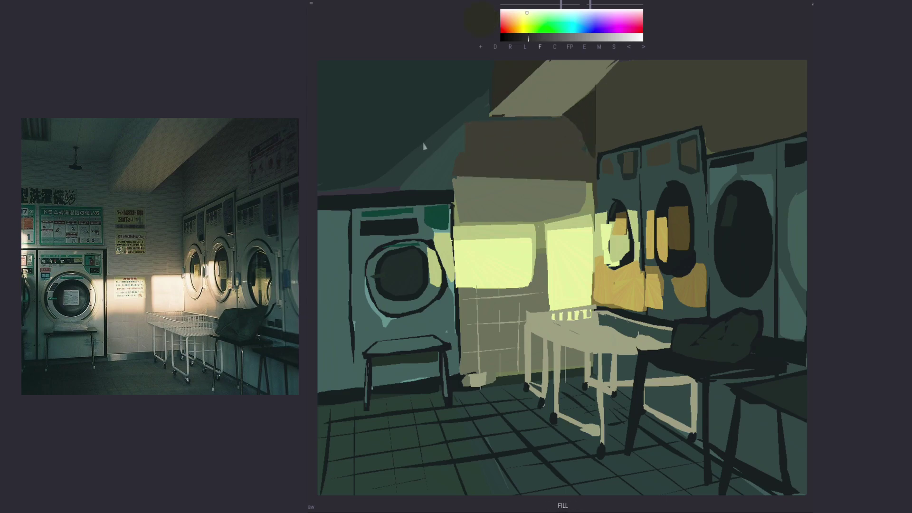
Step: Paint the upper-left wall olive-brown, then repaint its top as a dark band
{"action": "left_click", "coordinate": [387, 84], "text": "alt"}
{"action": "mouse_move", "coordinate": [386, 83]}
{"action": "left_mouse_down"}
{"action": "mouse_move", "coordinate": [480, 102]}
{"action": "mouse_move", "coordinate": [311, 163]}
{"action": "mouse_move", "coordinate": [479, 150]}
{"action": "mouse_move", "coordinate": [320, 80]}
{"action": "left_mouse_up"}
{"action": "left_click", "coordinate": [354, 190], "text": "alt"}
{"action": "mouse_move", "coordinate": [320, 190]}
{"action": "left_mouse_down"}
{"action": "mouse_move", "coordinate": [358, 156]}
{"action": "mouse_move", "coordinate": [449, 190]}
{"action": "left_mouse_up"}
Step: Refill the green wall rectangle dark grey-green and block in grey-teal noticeboard panels
{"action": "left_click", "coordinate": [352, 149], "text": "alt"}
{"action": "left_click", "coordinate": [362, 164], "text": "alt"}
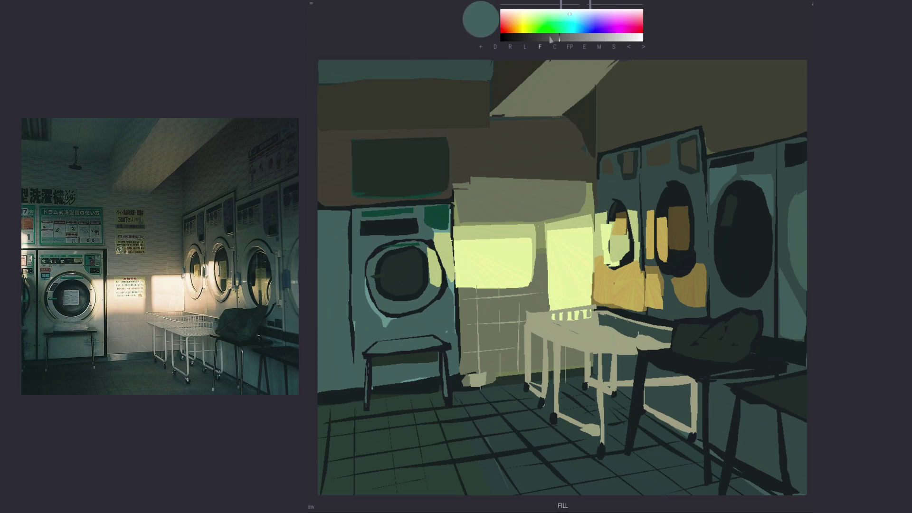
{"action": "left_click_drag", "start_coordinate": [356, 161], "coordinate": [382, 175]}
{"action": "left_click_drag", "start_coordinate": [384, 159], "coordinate": [396, 173]}
{"action": "left_click_drag", "start_coordinate": [399, 159], "coordinate": [445, 186]}
{"action": "left_click_drag", "start_coordinate": [423, 175], "coordinate": [376, 187]}
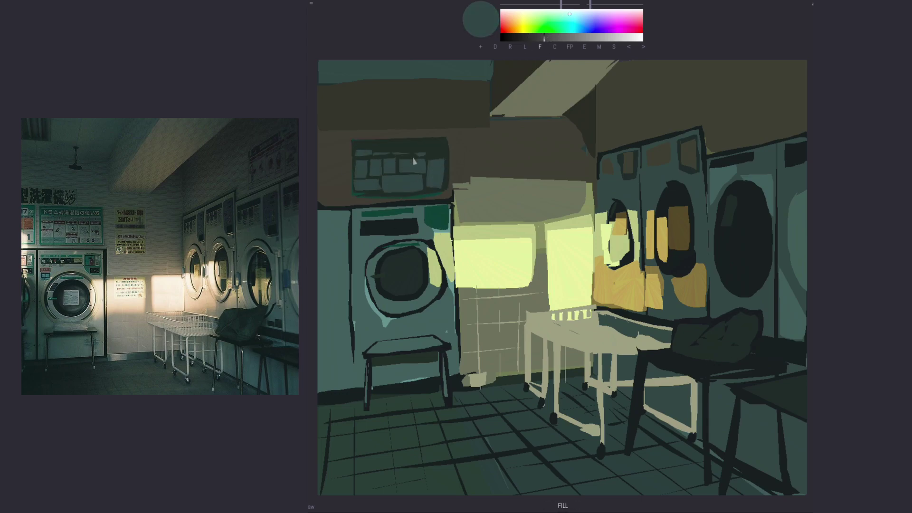
Step: Reshape the middle dryer window with a pale yellow-green patch and dark strokes, undoing one
{"action": "left_click", "coordinate": [651, 233], "text": "alt"}
{"action": "mouse_move", "coordinate": [647, 247]}
{"action": "left_mouse_down"}
{"action": "mouse_move", "coordinate": [664, 215]}
{"action": "mouse_move", "coordinate": [665, 259]}
{"action": "left_mouse_up"}
{"action": "left_click", "coordinate": [672, 259], "text": "alt"}
{"action": "left_click", "coordinate": [670, 257], "text": "alt"}
{"action": "left_click", "coordinate": [674, 265], "text": "alt"}
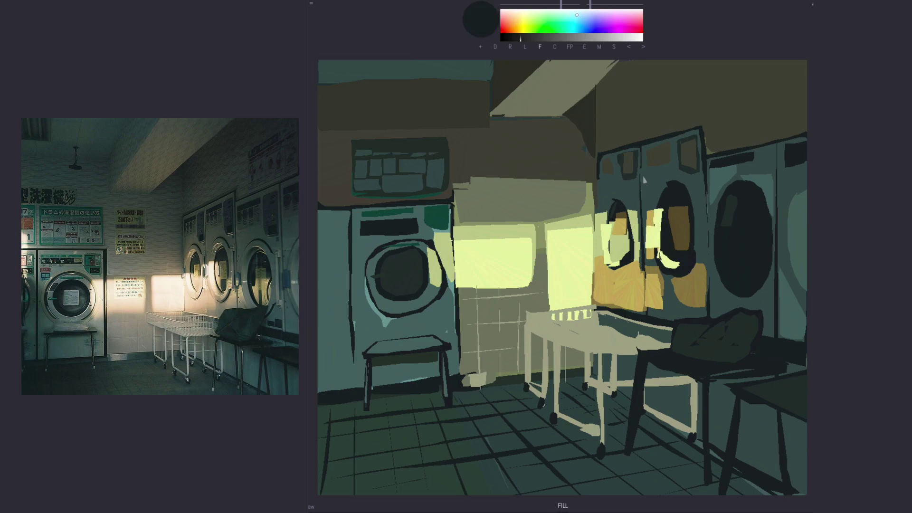
{"action": "key", "text": "ctrl+z"}
Step: With a smaller brush, paint a light teal rim on the right dryer window; ceiling strokes undone
{"action": "left_click_drag", "start_coordinate": [561, 6], "coordinate": [541, 11]}
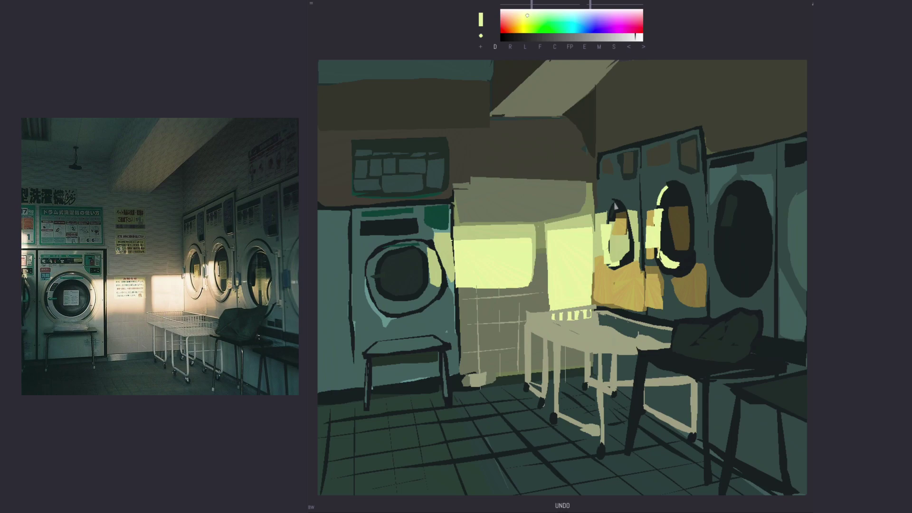
{"action": "left_click", "coordinate": [720, 291], "text": "alt"}
{"action": "mouse_move", "coordinate": [719, 290]}
{"action": "left_mouse_down"}
{"action": "mouse_move", "coordinate": [734, 194]}
{"action": "mouse_move", "coordinate": [742, 294]}
{"action": "left_mouse_up"}
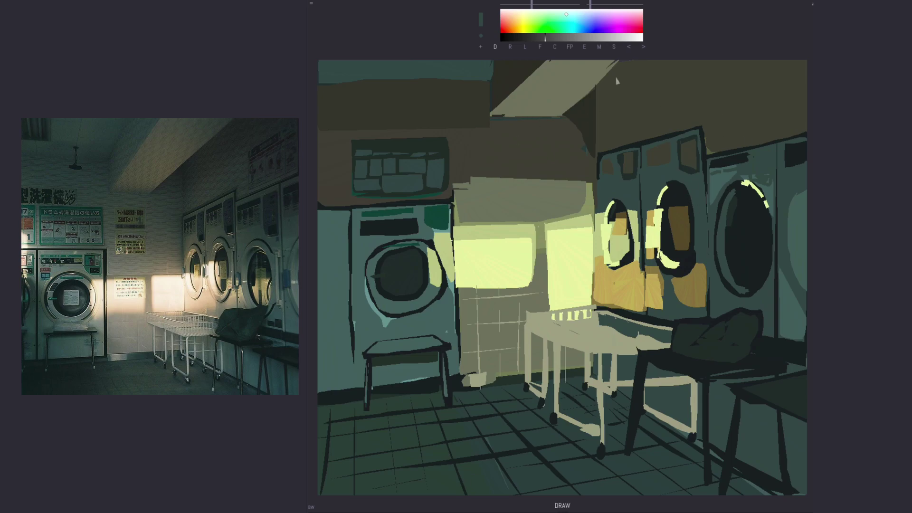
{"action": "mouse_move", "coordinate": [612, 100]}
{"action": "left_mouse_down"}
{"action": "mouse_move", "coordinate": [729, 70]}
{"action": "mouse_move", "coordinate": [729, 114]}
{"action": "left_mouse_up"}
{"action": "left_click_drag", "start_coordinate": [675, 80], "coordinate": [803, 119]}
{"action": "key", "text": "ctrl+z"}
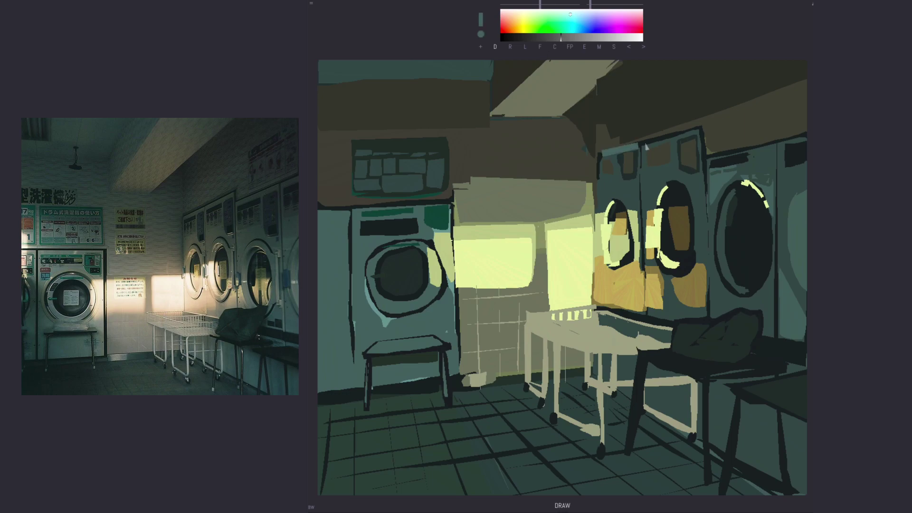
Step: Add a beige washer door centre, a left-edge door, a green panel and a dark stool
{"action": "left_click_drag", "start_coordinate": [411, 265], "coordinate": [398, 277]}
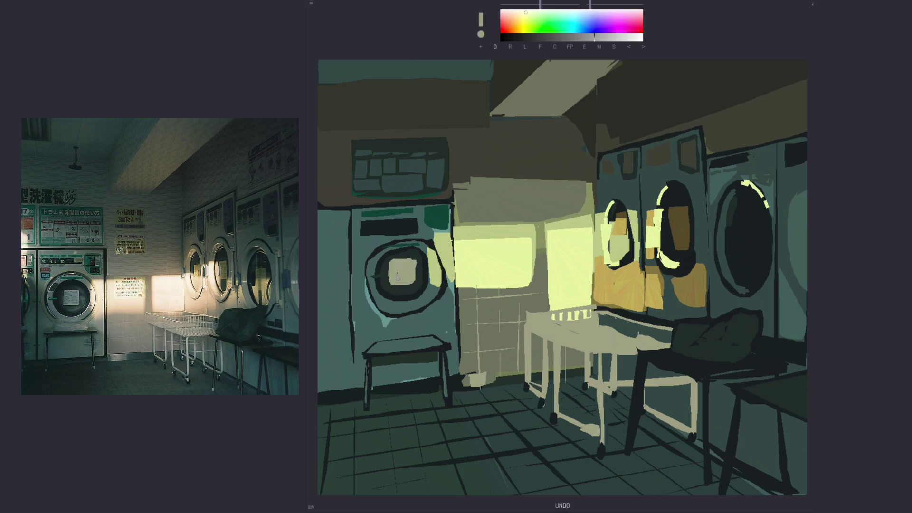
{"action": "left_click_drag", "start_coordinate": [335, 250], "coordinate": [322, 299]}
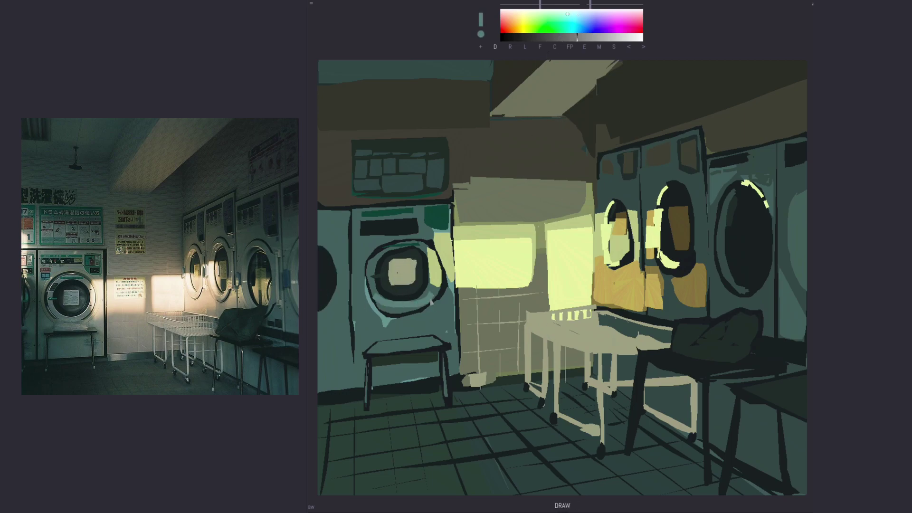
{"action": "left_click_drag", "start_coordinate": [342, 219], "coordinate": [323, 236]}
{"action": "left_click_drag", "start_coordinate": [319, 346], "coordinate": [339, 383]}
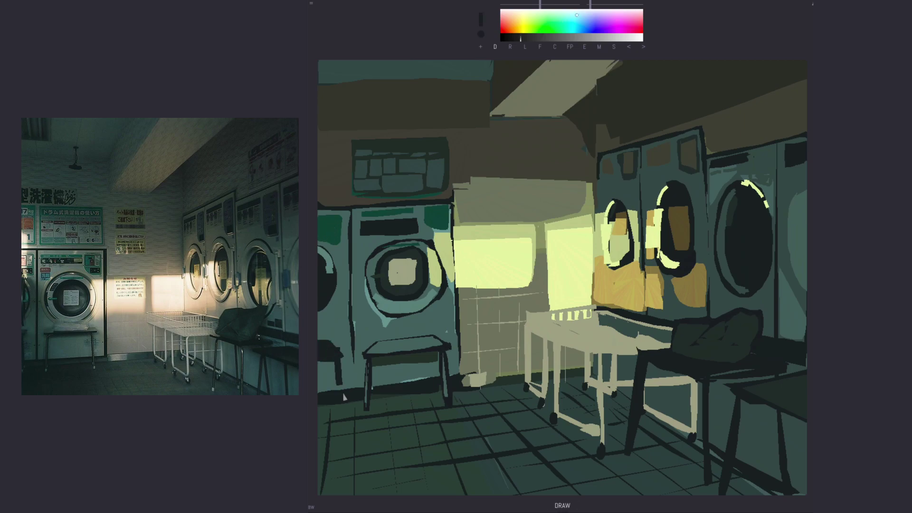
Step: Darken the wall above the windows and brighten windows and washer door rims with sampled yellow
{"action": "left_click_drag", "start_coordinate": [457, 178], "coordinate": [588, 214]}
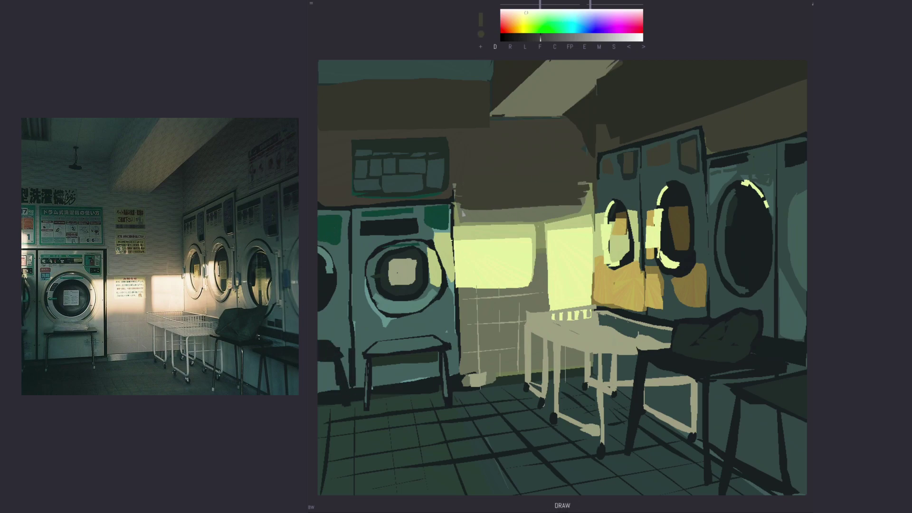
{"action": "key", "text": "e"}
{"action": "left_click", "coordinate": [492, 273]}
{"action": "left_click_drag", "start_coordinate": [463, 236], "coordinate": [530, 273]}
{"action": "mouse_move", "coordinate": [558, 235]}
{"action": "left_mouse_down"}
{"action": "mouse_move", "coordinate": [589, 259]}
{"action": "mouse_move", "coordinate": [588, 232]}
{"action": "mouse_move", "coordinate": [556, 229]}
{"action": "left_mouse_up"}
{"action": "left_click_drag", "start_coordinate": [605, 230], "coordinate": [608, 259]}
{"action": "left_click_drag", "start_coordinate": [658, 215], "coordinate": [655, 242]}
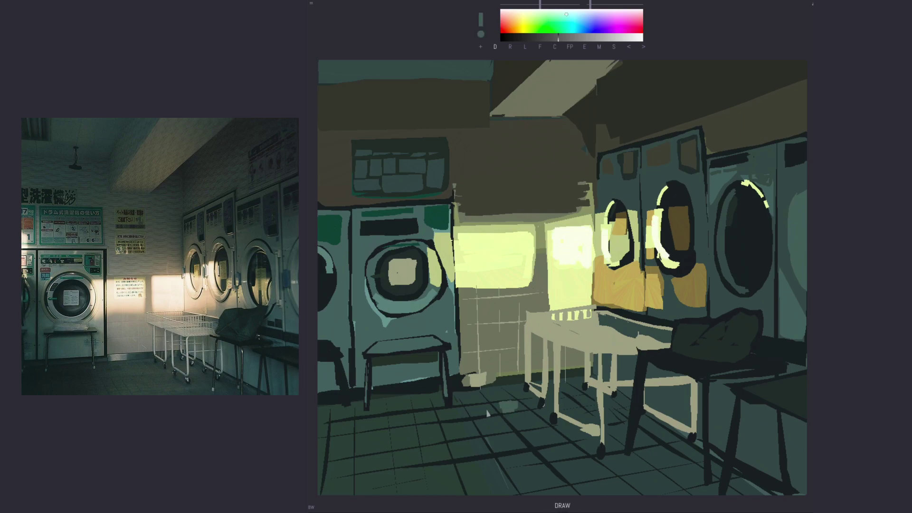
Step: Paint greyish strokes over the floor and an olive-yellow poster on the wall
{"action": "mouse_move", "coordinate": [488, 412]}
{"action": "left_mouse_down"}
{"action": "mouse_move", "coordinate": [494, 391]}
{"action": "mouse_move", "coordinate": [577, 459]}
{"action": "left_mouse_up"}
{"action": "left_click", "coordinate": [526, 20]}
{"action": "mouse_move", "coordinate": [483, 160]}
{"action": "left_mouse_down"}
{"action": "mouse_move", "coordinate": [482, 191]}
{"action": "mouse_move", "coordinate": [532, 138]}
{"action": "mouse_move", "coordinate": [527, 193]}
{"action": "left_mouse_up"}
{"action": "left_click_drag", "start_coordinate": [499, 141], "coordinate": [486, 198]}
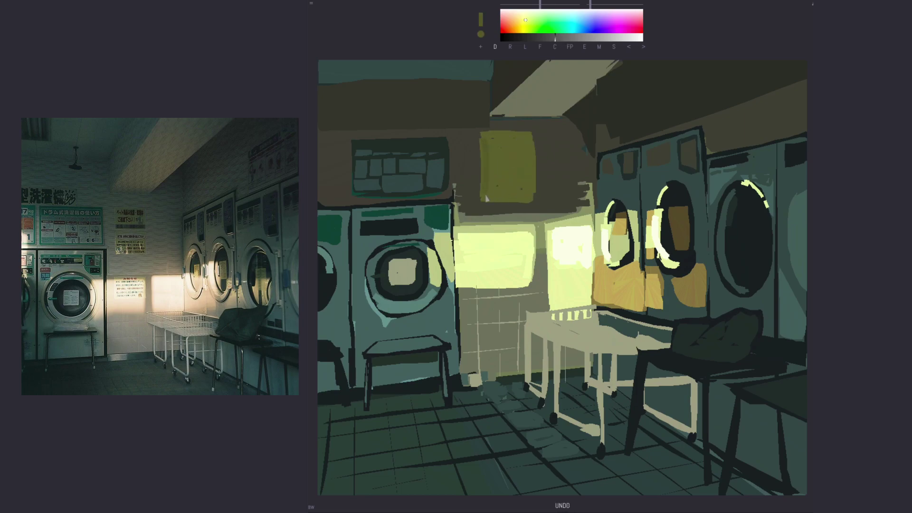
Step: Paint dark lettering across the poster and the top sign
{"action": "left_click", "coordinate": [589, 111]}
{"action": "left_click_drag", "start_coordinate": [487, 160], "coordinate": [529, 153]}
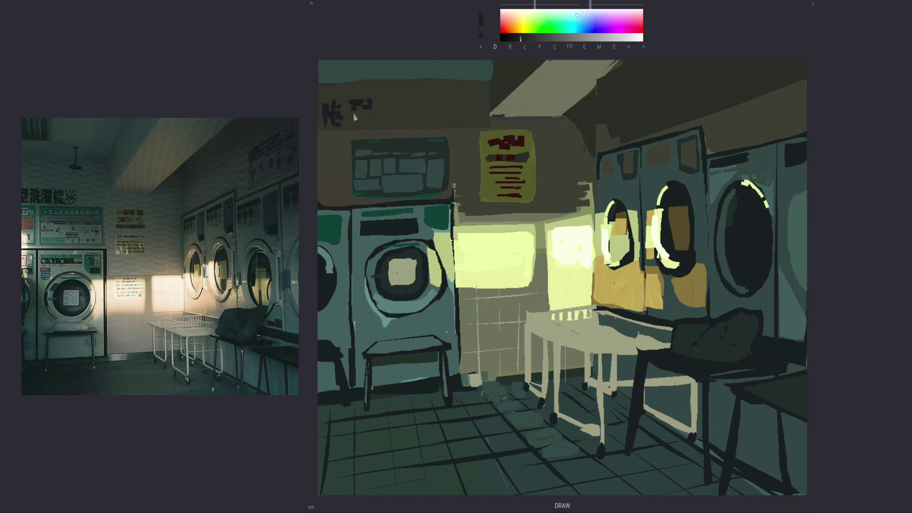
{"action": "left_click_drag", "start_coordinate": [376, 103], "coordinate": [381, 122]}
{"action": "mouse_move", "coordinate": [383, 100]}
{"action": "left_mouse_down"}
{"action": "mouse_move", "coordinate": [401, 119]}
{"action": "mouse_move", "coordinate": [418, 114]}
{"action": "left_mouse_up"}
{"action": "left_click_drag", "start_coordinate": [425, 98], "coordinate": [449, 126]}
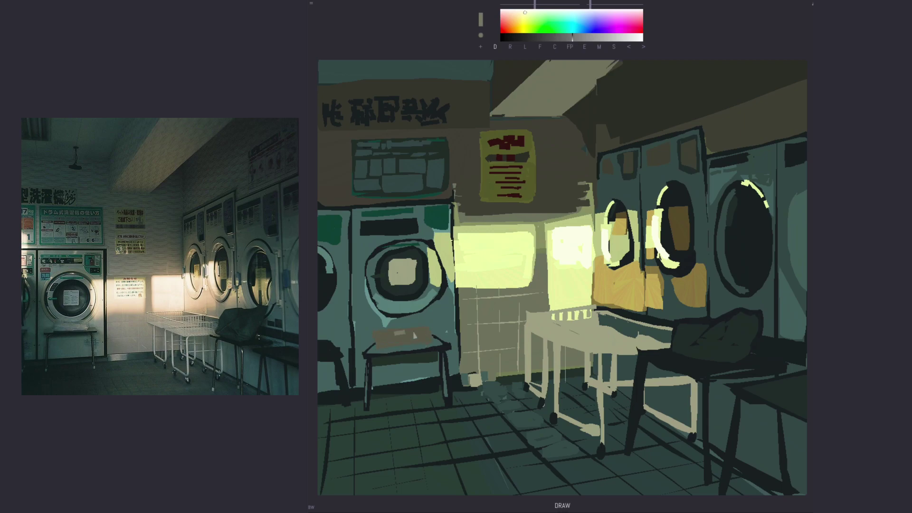
Step: Add a light item on the stool seat and wire mesh across the cart basket
{"action": "left_click_drag", "start_coordinate": [386, 336], "coordinate": [422, 338]}
{"action": "left_click_drag", "start_coordinate": [565, 323], "coordinate": [660, 348]}
{"action": "left_click_drag", "start_coordinate": [603, 332], "coordinate": [671, 335]}
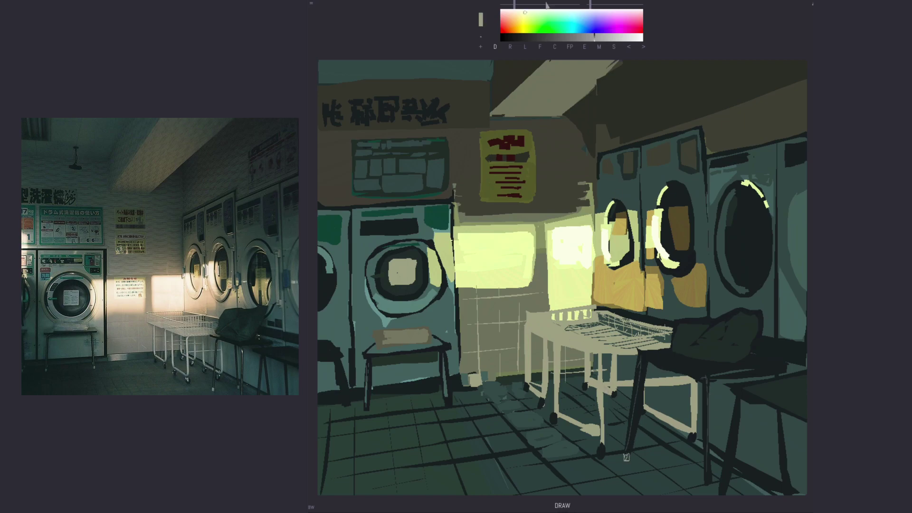
Step: Paint a dark teal chair leg, ochre laundry in the right dryer window, and darken the left window edge
{"action": "left_click", "coordinate": [695, 366], "text": "alt"}
{"action": "left_click_drag", "start_coordinate": [695, 365], "coordinate": [690, 459]}
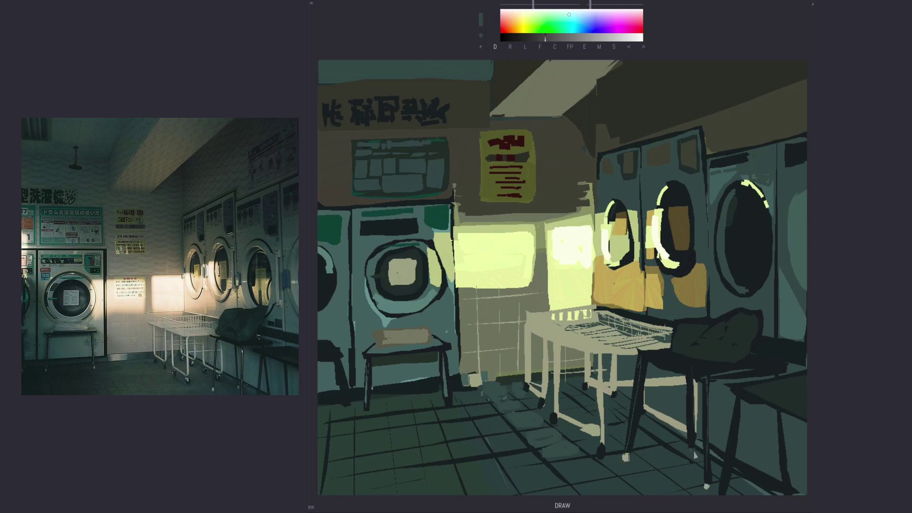
{"action": "left_click", "coordinate": [618, 287], "text": "alt"}
{"action": "mouse_move", "coordinate": [735, 249]}
{"action": "left_mouse_down"}
{"action": "mouse_move", "coordinate": [732, 275]}
{"action": "mouse_move", "coordinate": [762, 285]}
{"action": "left_mouse_up"}
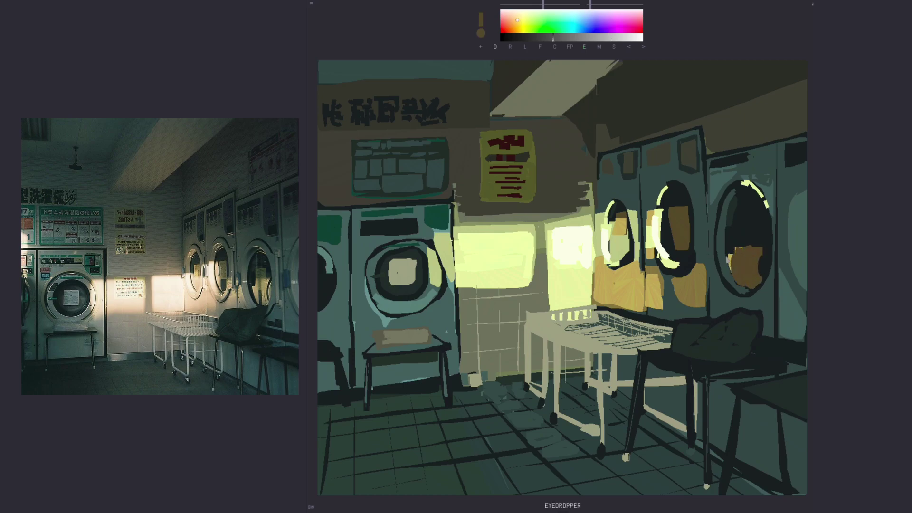
{"action": "left_click_drag", "start_coordinate": [732, 247], "coordinate": [761, 285]}
{"action": "left_click", "coordinate": [735, 233], "text": "alt"}
{"action": "left_click_drag", "start_coordinate": [734, 226], "coordinate": [753, 259]}
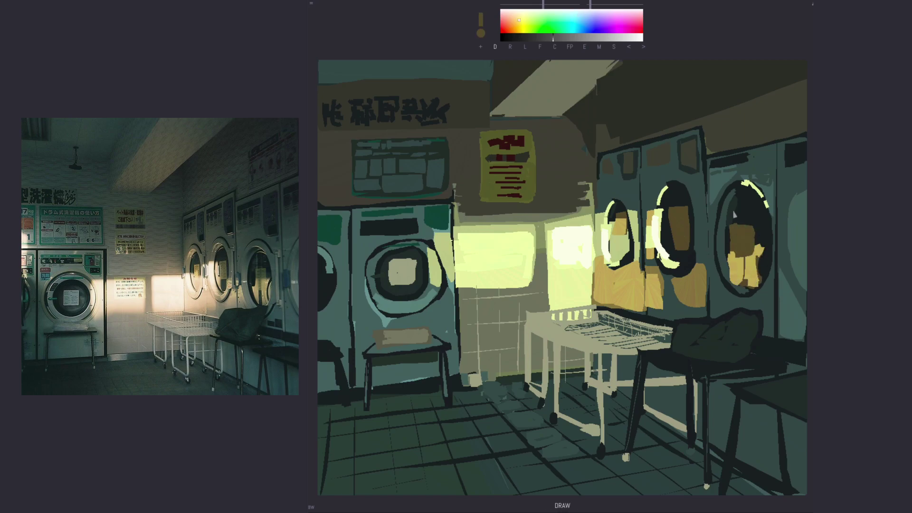
{"action": "key", "text": "ctrl+z"}
{"action": "key", "text": "ctrl+z"}
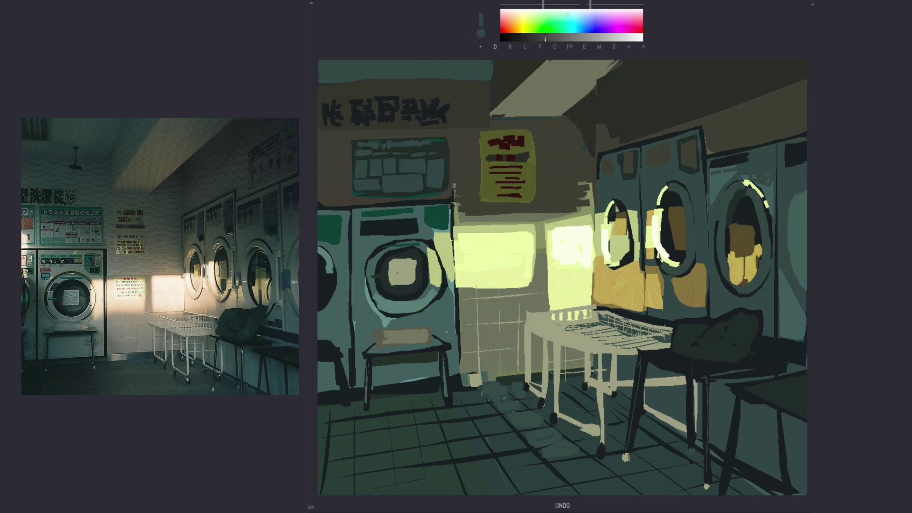
{"action": "left_click_drag", "start_coordinate": [620, 219], "coordinate": [610, 271]}
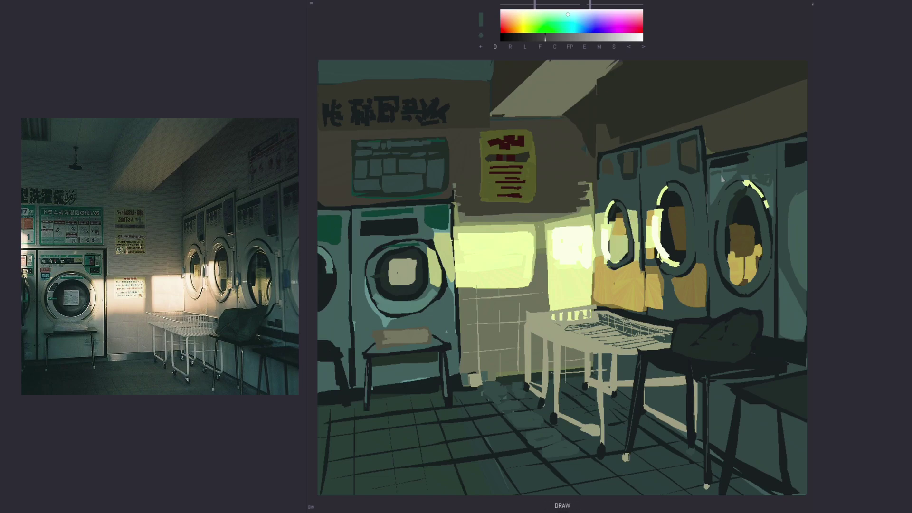
Step: Add small dark marks on the dryer top, a dashed olive beam line and brownish tone beneath it
{"action": "left_click", "coordinate": [639, 156], "text": "alt"}
{"action": "left_click_drag", "start_coordinate": [789, 170], "coordinate": [791, 183]}
{"action": "left_click_drag", "start_coordinate": [799, 167], "coordinate": [801, 180]}
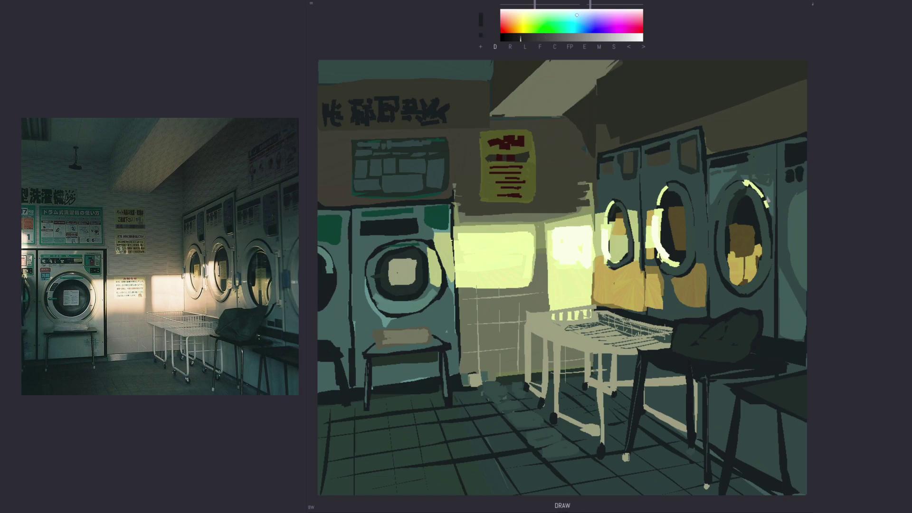
{"action": "left_click", "coordinate": [620, 145], "text": "alt"}
{"action": "left_click_drag", "start_coordinate": [618, 142], "coordinate": [807, 78]}
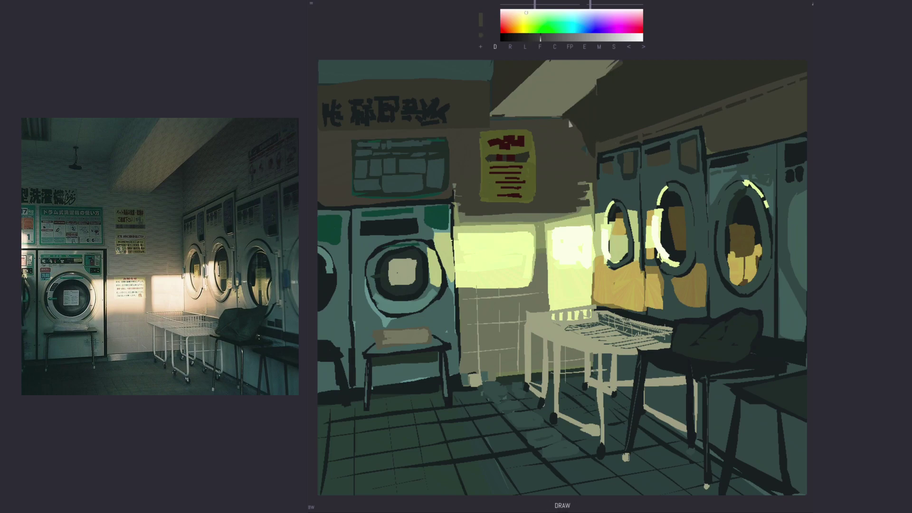
{"action": "left_click_drag", "start_coordinate": [569, 123], "coordinate": [584, 140]}
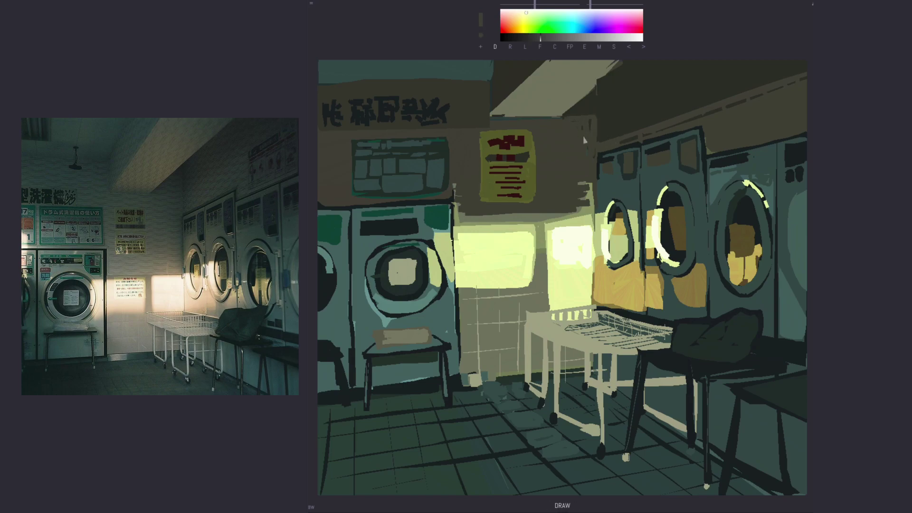
Step: Undo a dark top-band stroke, then lasso-fill a dark green shadow over the bottom-left floor
{"action": "left_click", "coordinate": [762, 382], "text": "alt"}
{"action": "left_click_drag", "start_coordinate": [319, 81], "coordinate": [492, 71]}
{"action": "left_click_drag", "start_coordinate": [321, 66], "coordinate": [372, 64]}
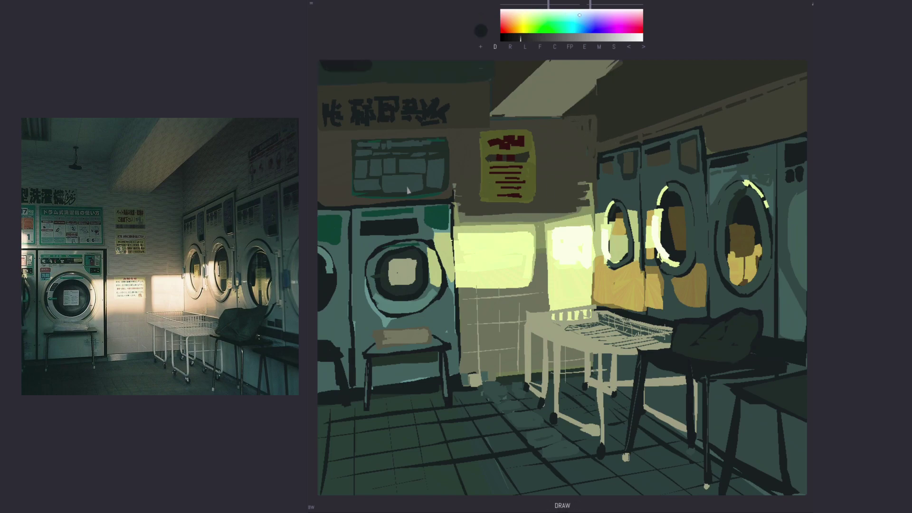
{"action": "key", "text": "ctrl+z"}
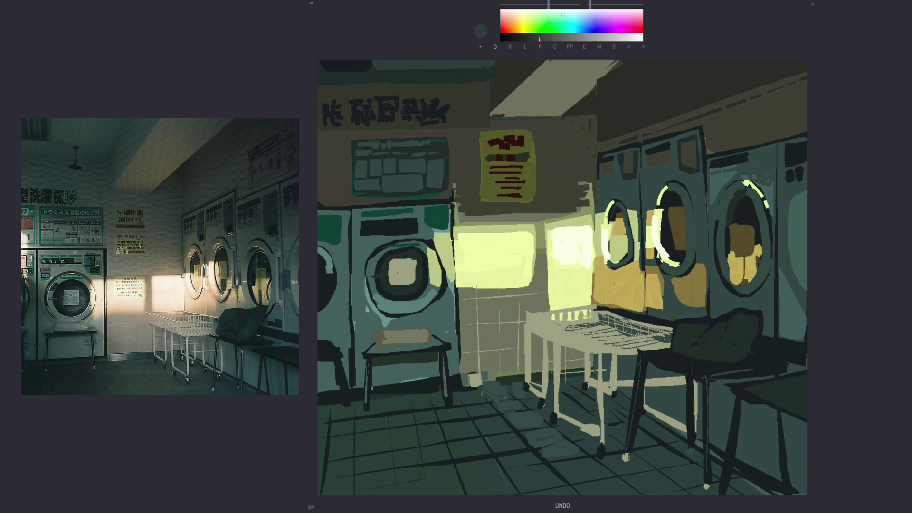
{"action": "left_click", "coordinate": [323, 412], "text": "alt"}
{"action": "key", "text": "f"}
{"action": "left_click_drag", "start_coordinate": [408, 396], "coordinate": [332, 411]}
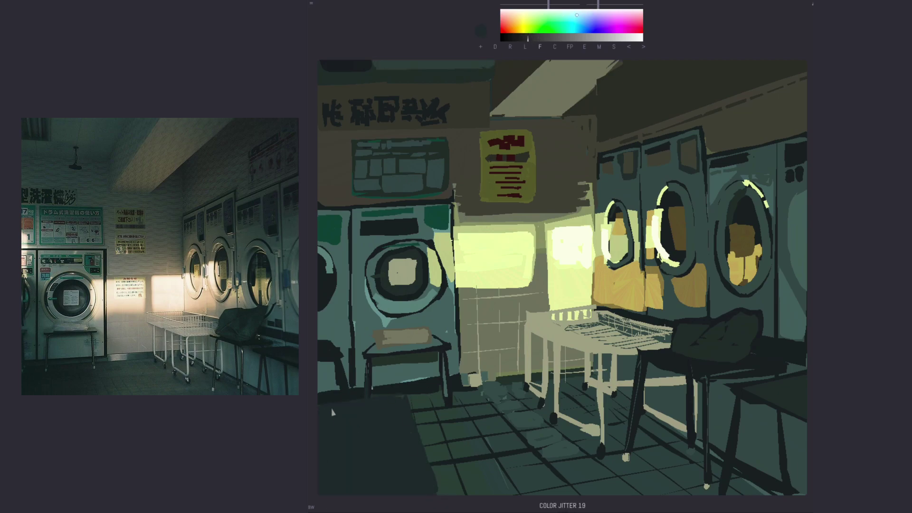
Step: Fill dark and light floor patches, an olive band across the window, and a grey-beige wall band
{"action": "left_click_drag", "start_coordinate": [403, 397], "coordinate": [422, 498]}
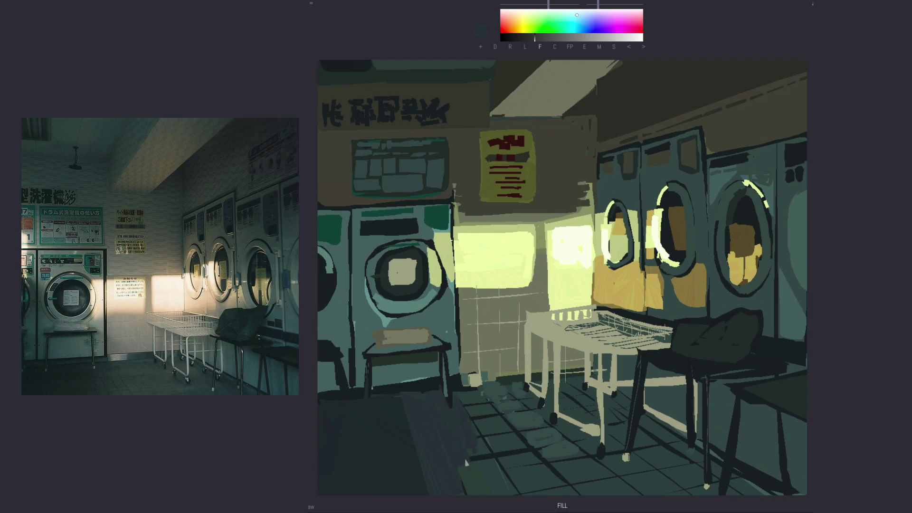
{"action": "left_click_drag", "start_coordinate": [399, 409], "coordinate": [453, 495]}
{"action": "left_click", "coordinate": [501, 282], "text": "alt"}
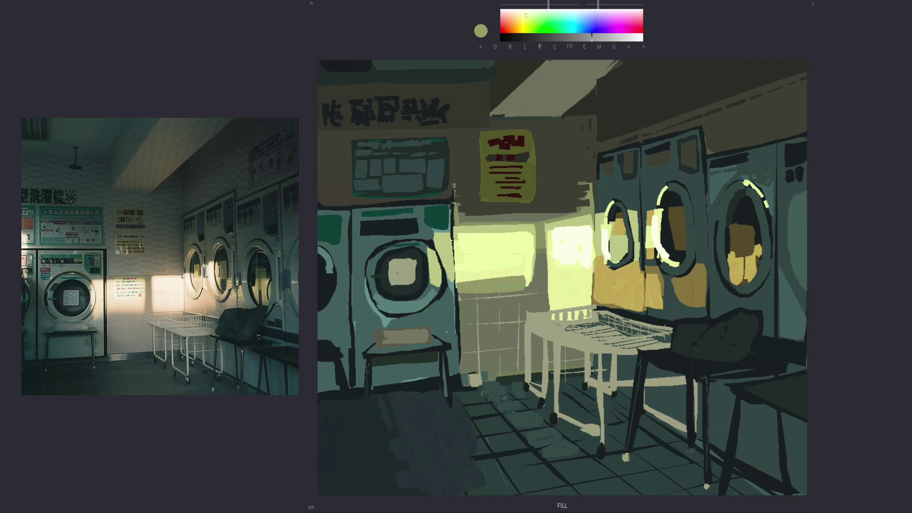
{"action": "left_click_drag", "start_coordinate": [458, 277], "coordinate": [457, 313]}
{"action": "left_click", "coordinate": [561, 216], "text": "alt"}
{"action": "left_click_drag", "start_coordinate": [457, 209], "coordinate": [529, 220]}
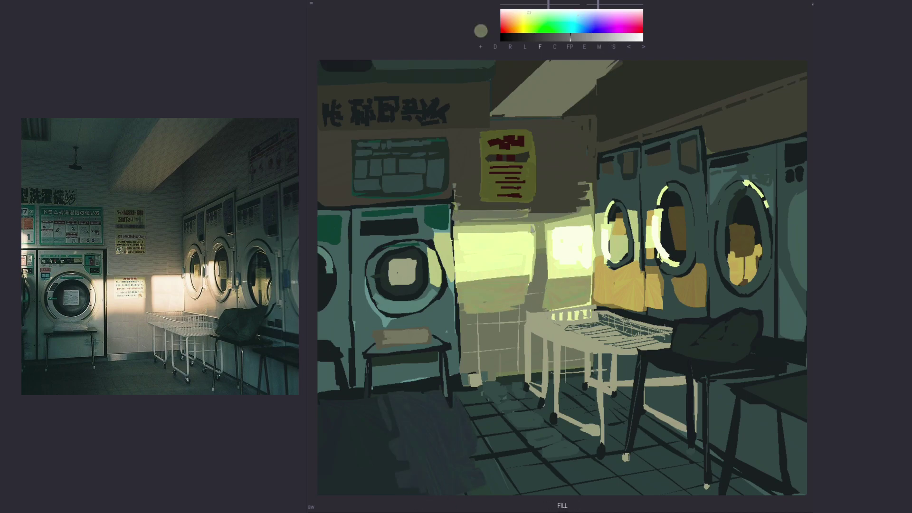
Step: Fill the upper-right ceiling strip dark and grey-beige, then add crimson marks on the left washer
{"action": "left_click", "coordinate": [545, 206], "text": "alt"}
{"action": "left_click_drag", "start_coordinate": [606, 132], "coordinate": [665, 125]}
{"action": "left_click", "coordinate": [544, 16]}
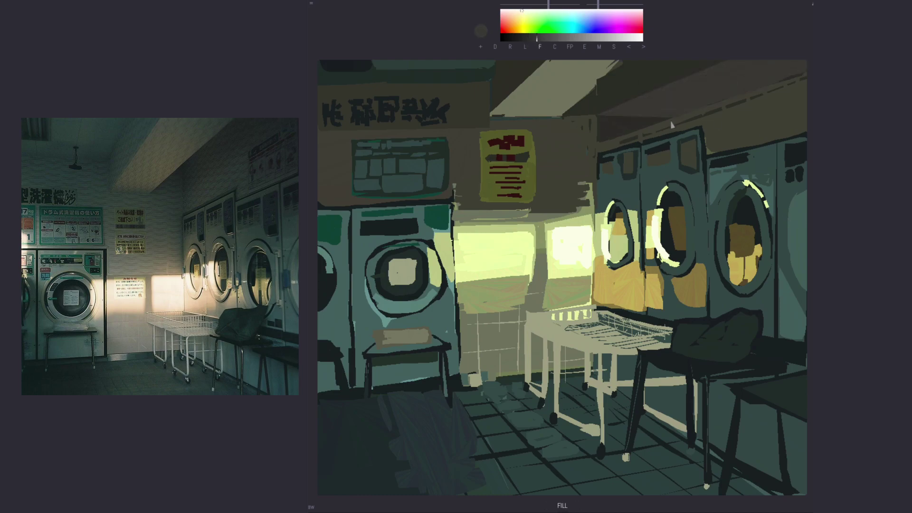
{"action": "left_click_drag", "start_coordinate": [599, 124], "coordinate": [631, 118]}
{"action": "left_click", "coordinate": [636, 27]}
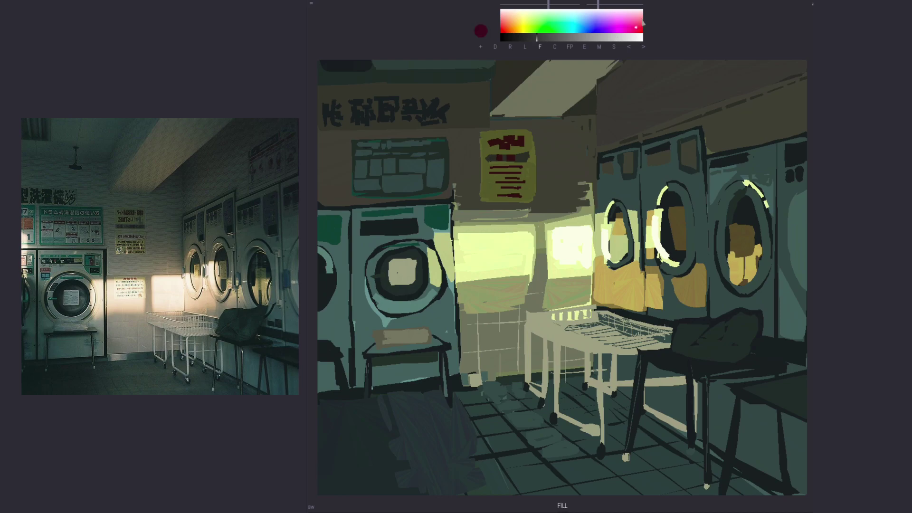
{"action": "left_click_drag", "start_coordinate": [362, 244], "coordinate": [322, 307]}
Step: Darken the left drum's edge in grey and paint light buttons on the washer panel
{"action": "left_click", "coordinate": [349, 312], "text": "alt"}
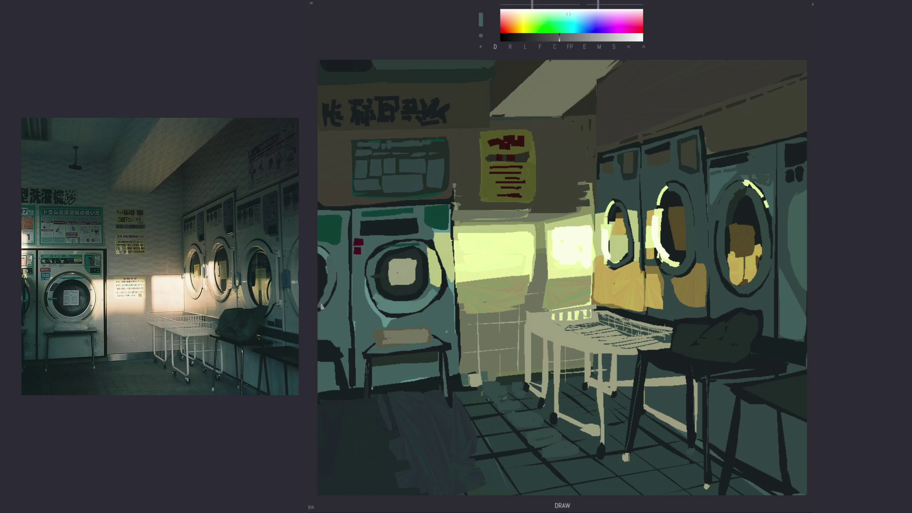
{"action": "left_click", "coordinate": [536, 38]}
{"action": "left_click_drag", "start_coordinate": [339, 257], "coordinate": [328, 321]}
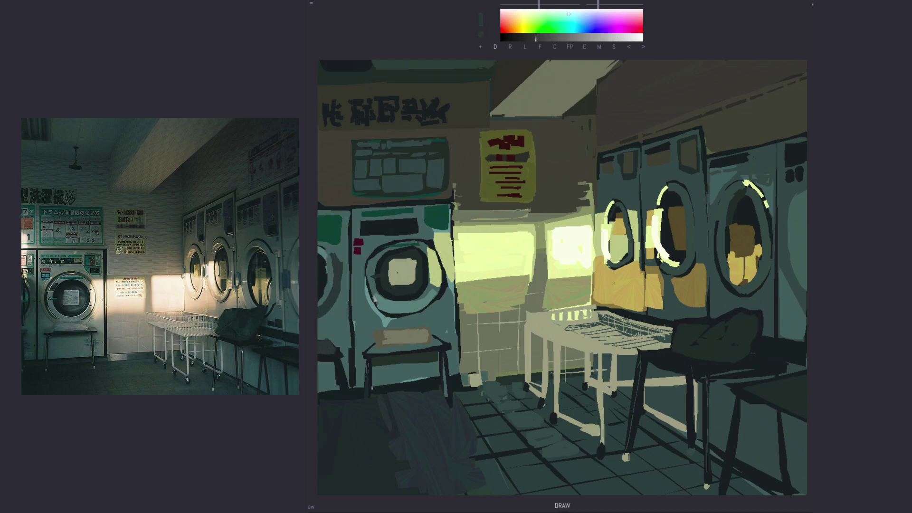
{"action": "mouse_move", "coordinate": [373, 233]}
{"action": "left_mouse_down"}
{"action": "mouse_move", "coordinate": [407, 223]}
{"action": "mouse_move", "coordinate": [416, 233]}
{"action": "left_mouse_up"}
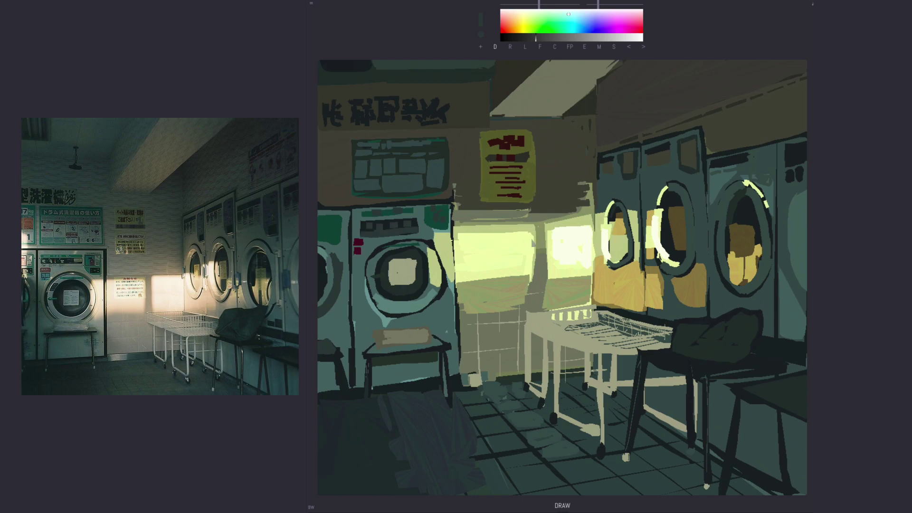
Step: Paint a light orange arc on the left drum and lighten the right drum door's outline
{"action": "left_click", "coordinate": [514, 23]}
{"action": "left_click", "coordinate": [563, 38]}
{"action": "left_click_drag", "start_coordinate": [600, 261], "coordinate": [602, 299]}
{"action": "key", "text": "ctrl+z"}
{"action": "left_click", "coordinate": [582, 37]}
{"action": "left_click_drag", "start_coordinate": [607, 238], "coordinate": [629, 259]}
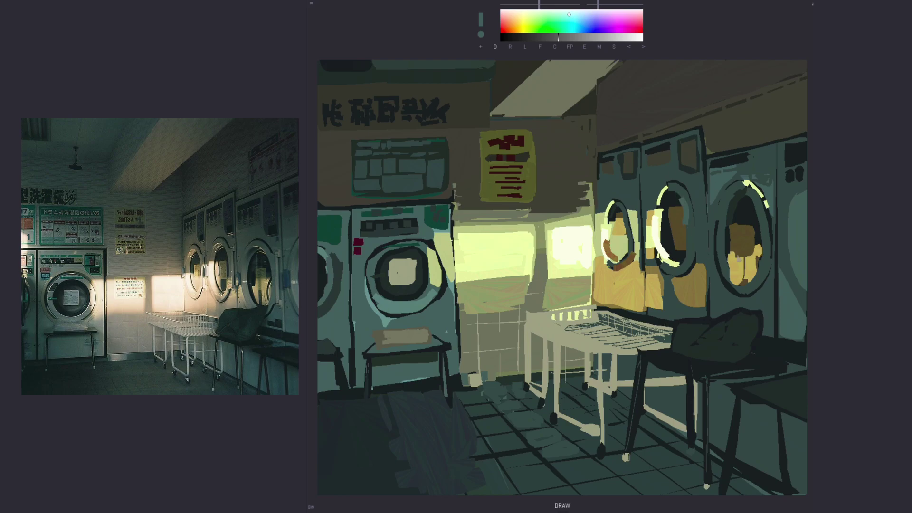
{"action": "left_click", "coordinate": [667, 205], "text": "alt"}
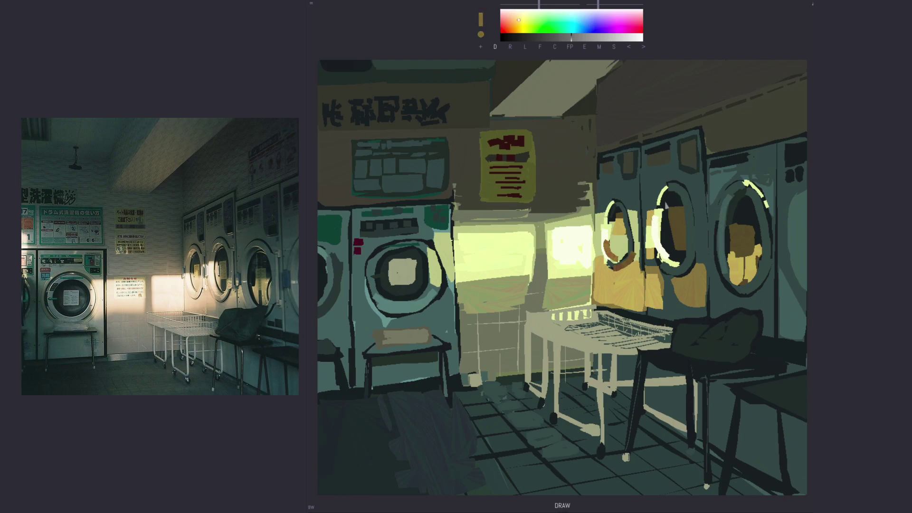
{"action": "left_click", "coordinate": [736, 203], "text": "alt"}
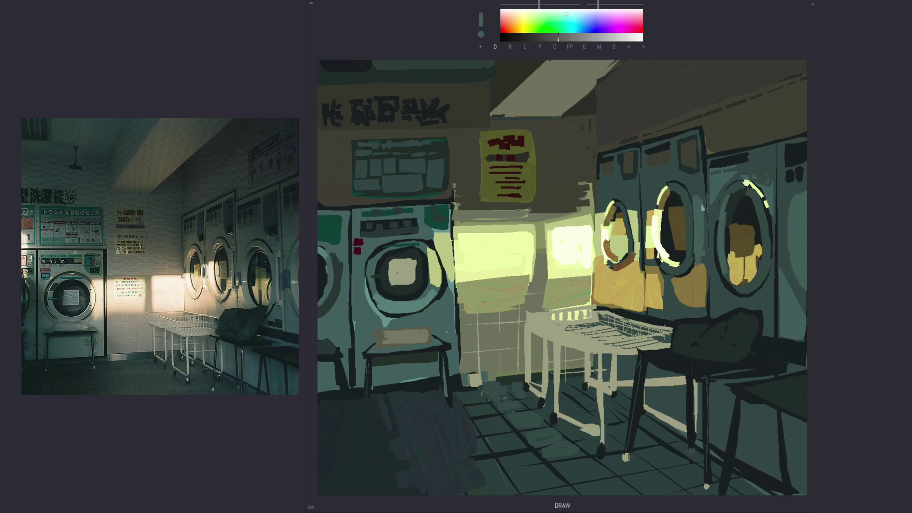
{"action": "left_click_drag", "start_coordinate": [770, 214], "coordinate": [771, 270]}
Step: Repaint the cart's legs, top rail and basket in light cream strokes
{"action": "left_click", "coordinate": [570, 335], "text": "alt"}
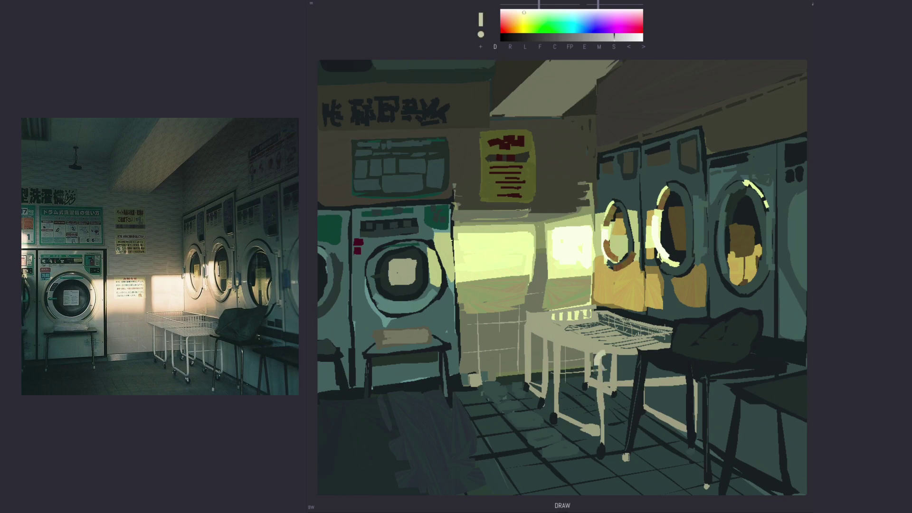
{"action": "left_click_drag", "start_coordinate": [600, 352], "coordinate": [601, 437]}
{"action": "mouse_move", "coordinate": [558, 343]}
{"action": "left_mouse_down"}
{"action": "mouse_move", "coordinate": [561, 430]}
{"action": "mouse_move", "coordinate": [535, 396]}
{"action": "left_mouse_up"}
{"action": "mouse_move", "coordinate": [527, 331]}
{"action": "left_mouse_down"}
{"action": "mouse_move", "coordinate": [528, 378]}
{"action": "mouse_move", "coordinate": [660, 340]}
{"action": "left_mouse_up"}
{"action": "left_click_drag", "start_coordinate": [594, 308], "coordinate": [670, 329]}
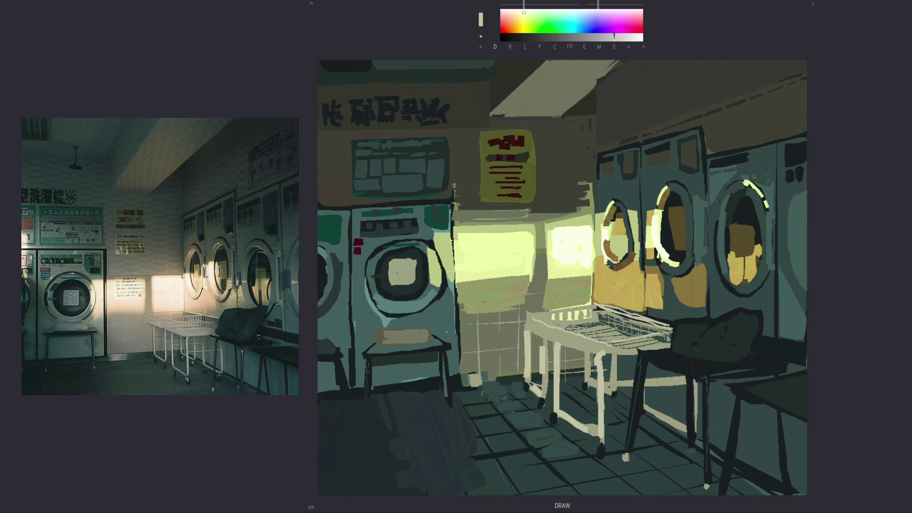
{"action": "left_click", "coordinate": [632, 390], "text": "alt"}
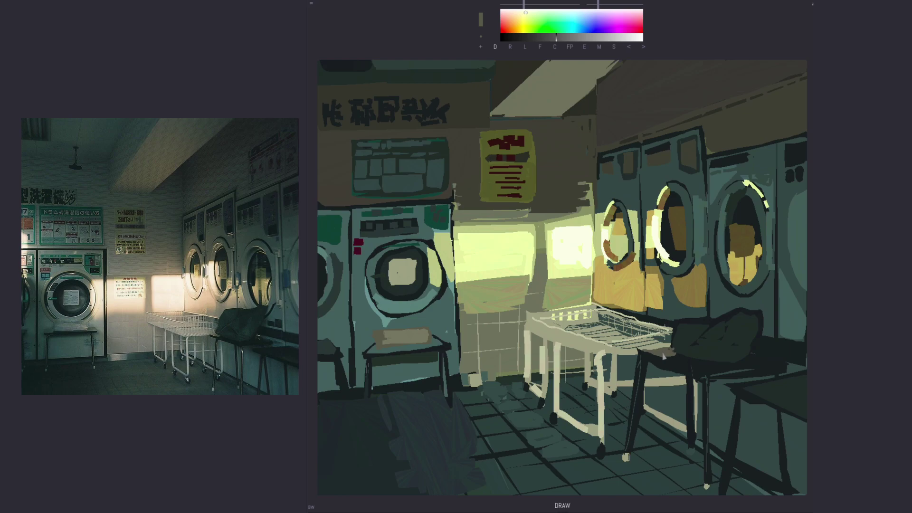
Step: Highlight the left drum door and window edges pale yellow, and paint grey strokes below the window
{"action": "left_click", "coordinate": [442, 247], "text": "alt"}
{"action": "left_click_drag", "start_coordinate": [432, 254], "coordinate": [436, 284]}
{"action": "mouse_move", "coordinate": [439, 230]}
{"action": "left_mouse_down"}
{"action": "mouse_move", "coordinate": [443, 267]}
{"action": "mouse_move", "coordinate": [532, 235]}
{"action": "left_mouse_up"}
{"action": "left_click", "coordinate": [489, 280], "text": "alt"}
{"action": "left_click_drag", "start_coordinate": [462, 281], "coordinate": [523, 282]}
{"action": "left_click_drag", "start_coordinate": [468, 296], "coordinate": [585, 300]}
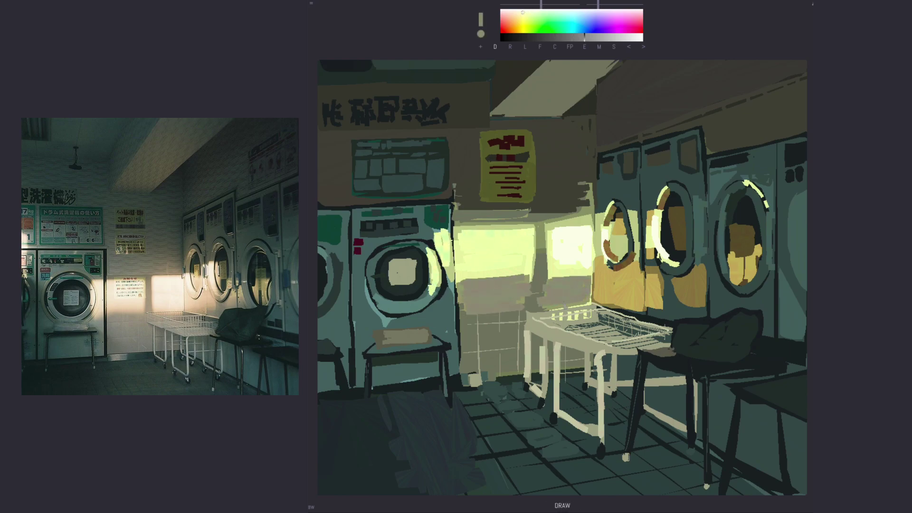
{"action": "left_click_drag", "start_coordinate": [542, 250], "coordinate": [541, 296]}
Step: Smudge the window's lower edge downward into streaks over the tiles
{"action": "key", "text": "s"}
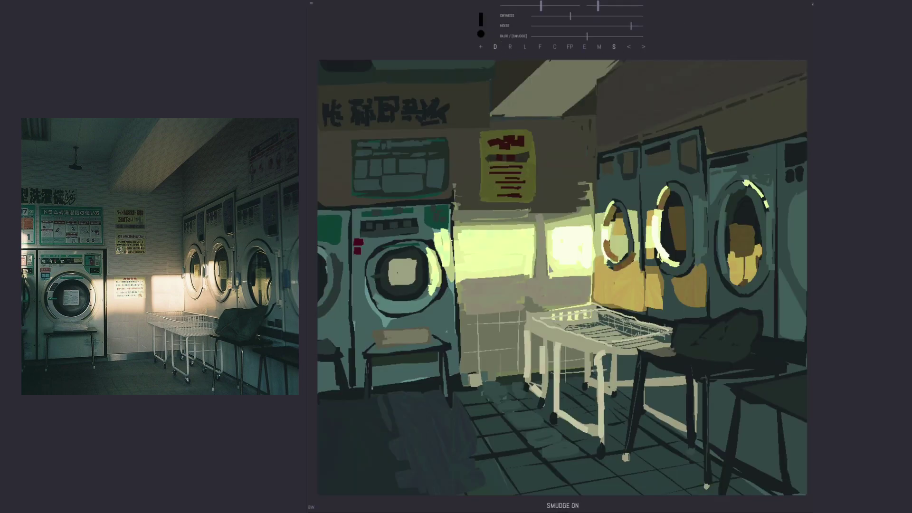
{"action": "left_click_drag", "start_coordinate": [520, 265], "coordinate": [520, 293]}
{"action": "left_click_drag", "start_coordinate": [475, 273], "coordinate": [475, 299]}
{"action": "mouse_move", "coordinate": [566, 256]}
{"action": "left_mouse_down"}
{"action": "mouse_move", "coordinate": [583, 265]}
{"action": "mouse_move", "coordinate": [586, 296]}
{"action": "left_mouse_up"}
{"action": "left_click_drag", "start_coordinate": [503, 292], "coordinate": [505, 327]}
Step: Smudge the window edge down over the tiles, plus the floor, dryer door rims and left washer edge
{"action": "left_click_drag", "start_coordinate": [466, 281], "coordinate": [468, 328]}
{"action": "left_click_drag", "start_coordinate": [497, 281], "coordinate": [498, 321]}
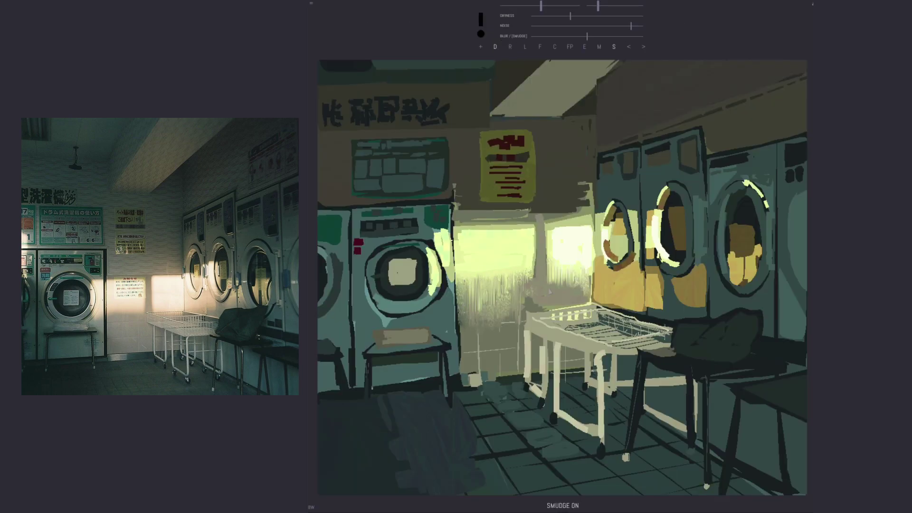
{"action": "left_click_drag", "start_coordinate": [563, 268], "coordinate": [566, 303]}
{"action": "mouse_move", "coordinate": [475, 377]}
{"action": "left_mouse_down"}
{"action": "mouse_move", "coordinate": [503, 377]}
{"action": "mouse_move", "coordinate": [476, 385]}
{"action": "left_mouse_up"}
{"action": "left_click_drag", "start_coordinate": [660, 247], "coordinate": [675, 266]}
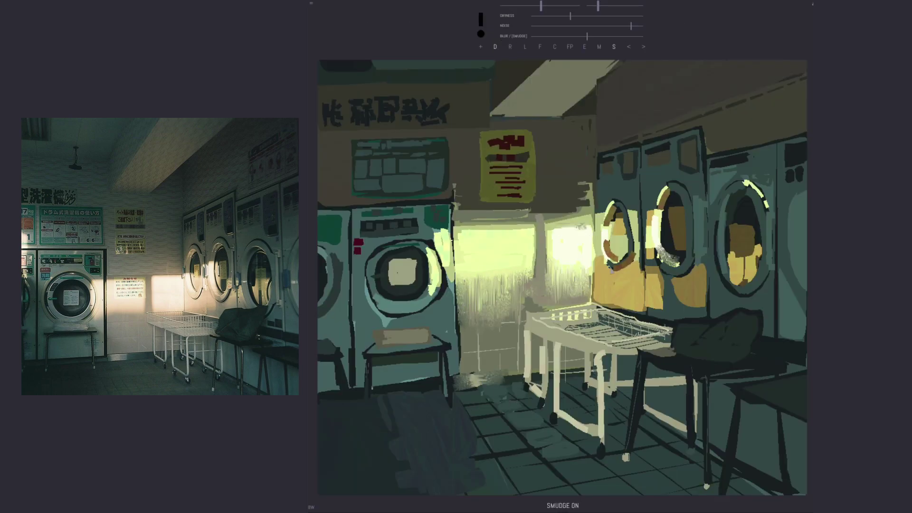
{"action": "left_click_drag", "start_coordinate": [606, 235], "coordinate": [617, 266]}
{"action": "mouse_move", "coordinate": [447, 257]}
{"action": "left_mouse_down"}
{"action": "mouse_move", "coordinate": [449, 316]}
{"action": "mouse_move", "coordinate": [470, 314]}
{"action": "left_mouse_up"}
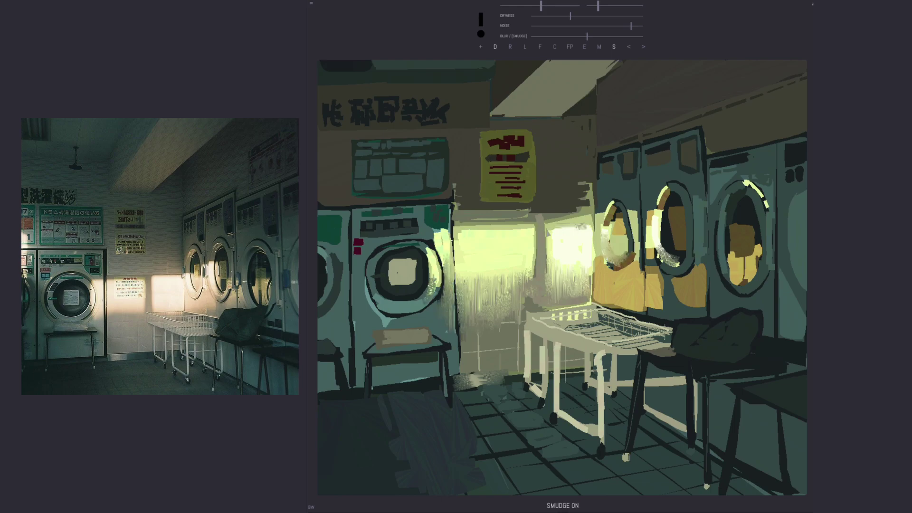
{"action": "left_click_drag", "start_coordinate": [547, 226], "coordinate": [548, 276]}
Step: Smudge the floor tiles and add a near-white highlight to the chair leg
{"action": "key", "text": "d"}
{"action": "left_click", "coordinate": [614, 48]}
{"action": "mouse_move", "coordinate": [511, 425]}
{"action": "left_mouse_down"}
{"action": "mouse_move", "coordinate": [470, 394]}
{"action": "mouse_move", "coordinate": [551, 456]}
{"action": "left_mouse_up"}
{"action": "key", "text": "d"}
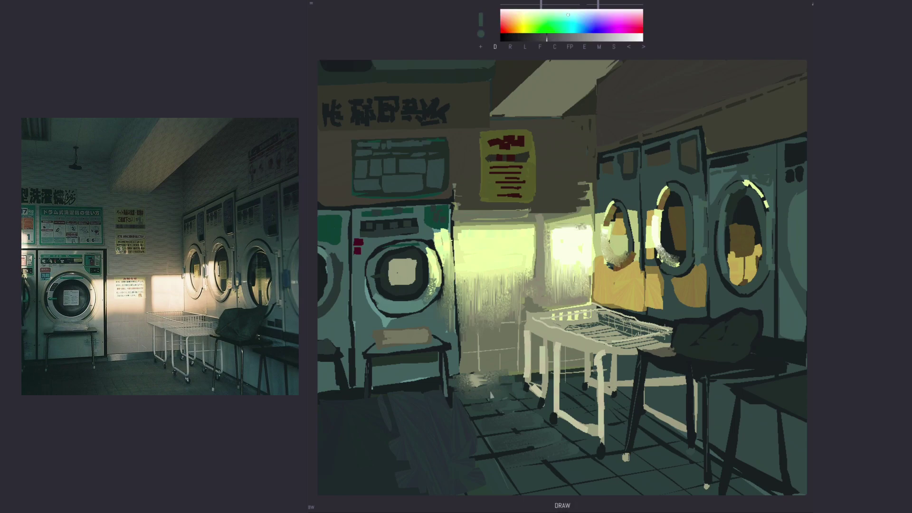
{"action": "left_click", "coordinate": [641, 36]}
{"action": "left_click_drag", "start_coordinate": [638, 355], "coordinate": [639, 400]}
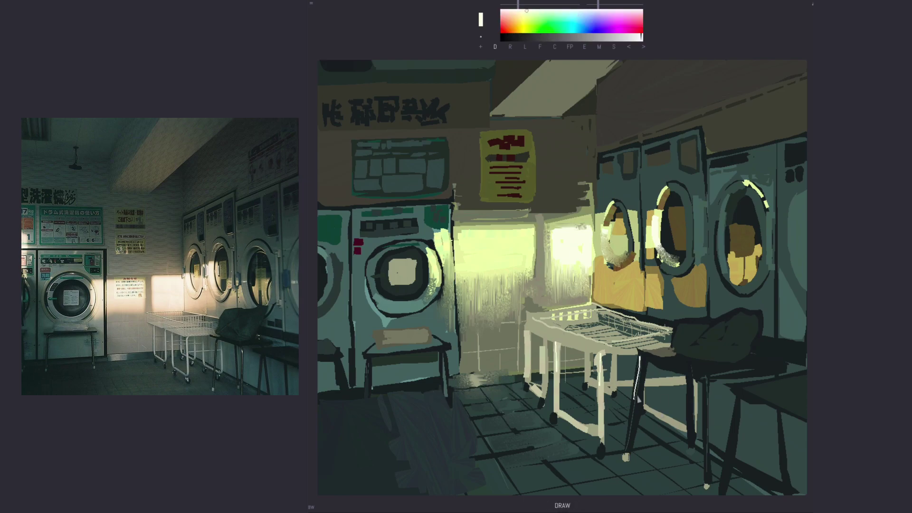
Step: Add small tan and brown strokes in the bright window, undoing a smudge on them
{"action": "left_click", "coordinate": [515, 18]}
{"action": "left_click_drag", "start_coordinate": [467, 333], "coordinate": [464, 304]}
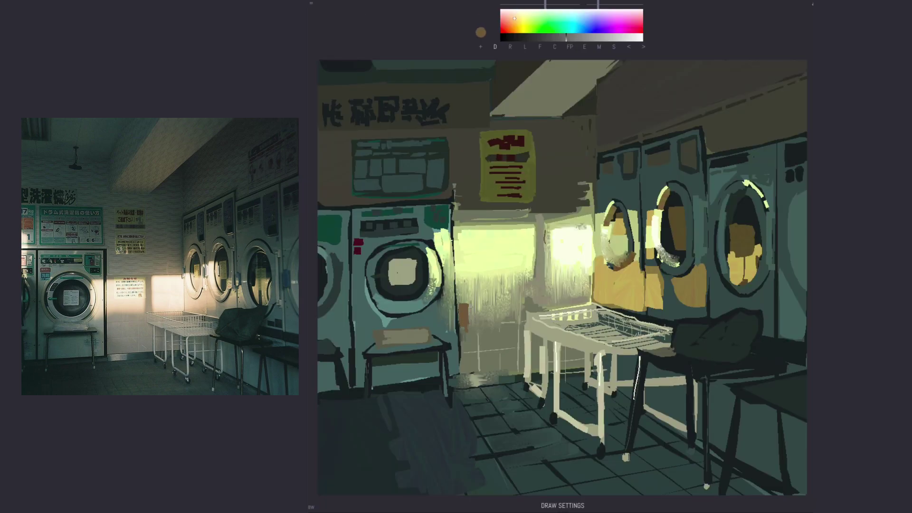
{"action": "mouse_move", "coordinate": [539, 217]}
{"action": "left_mouse_down"}
{"action": "mouse_move", "coordinate": [539, 304]}
{"action": "mouse_move", "coordinate": [478, 316]}
{"action": "mouse_move", "coordinate": [537, 223]}
{"action": "left_mouse_up"}
{"action": "key", "text": "s"}
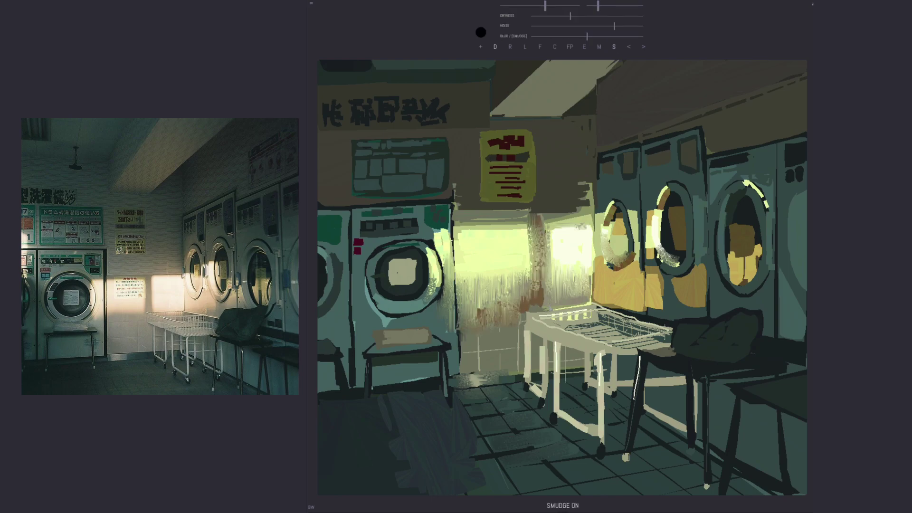
{"action": "key", "text": "ctrl+z"}
Step: Paint tan strokes across the window and smudge them, including the wall above the window
{"action": "left_click", "coordinate": [609, 290], "text": "alt"}
{"action": "left_click_drag", "start_coordinate": [589, 271], "coordinate": [457, 281]}
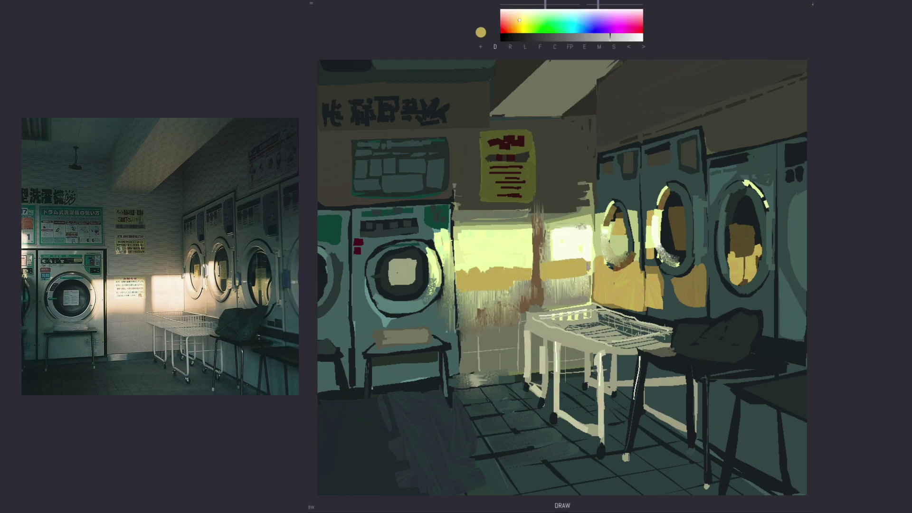
{"action": "key", "text": "s"}
{"action": "left_click_drag", "start_coordinate": [522, 257], "coordinate": [499, 297]}
{"action": "left_click_drag", "start_coordinate": [547, 266], "coordinate": [592, 280]}
{"action": "key", "text": "ctrl+z"}
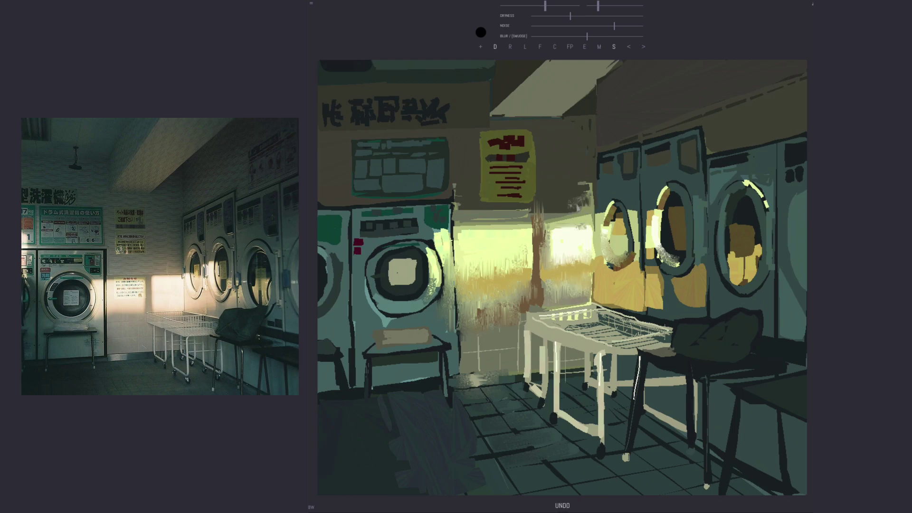
{"action": "left_click_drag", "start_coordinate": [566, 205], "coordinate": [592, 169]}
Step: Paint tan into the lower window and streak it downward into the wall below
{"action": "left_click", "coordinate": [649, 220], "text": "alt"}
{"action": "left_click_drag", "start_coordinate": [592, 281], "coordinate": [464, 352]}
{"action": "left_click_drag", "start_coordinate": [521, 309], "coordinate": [463, 373]}
{"action": "left_click", "coordinate": [614, 47]}
{"action": "left_click_drag", "start_coordinate": [490, 304], "coordinate": [464, 328]}
{"action": "left_click_drag", "start_coordinate": [523, 285], "coordinate": [525, 323]}
{"action": "left_click_drag", "start_coordinate": [465, 323], "coordinate": [463, 363]}
{"action": "left_click_drag", "start_coordinate": [523, 304], "coordinate": [522, 368]}
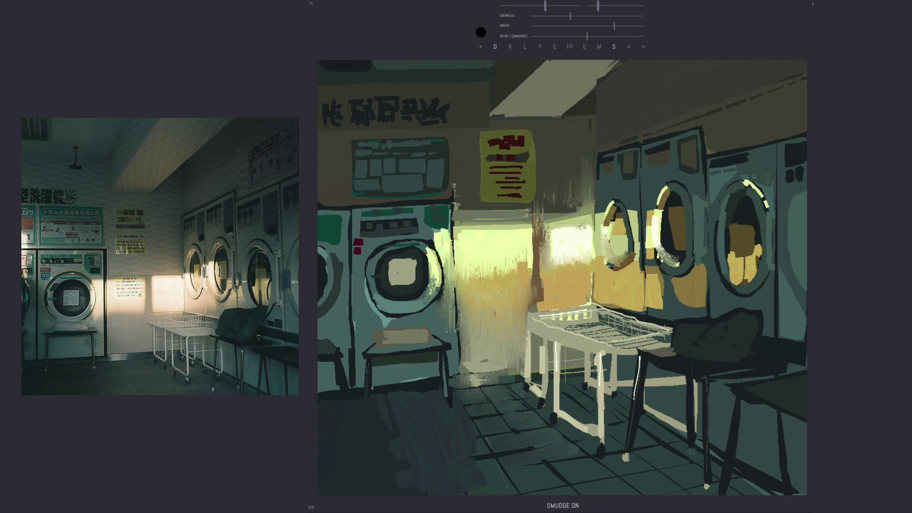
{"action": "left_click_drag", "start_coordinate": [456, 261], "coordinate": [513, 285]}
{"action": "left_click_drag", "start_coordinate": [589, 256], "coordinate": [542, 304]}
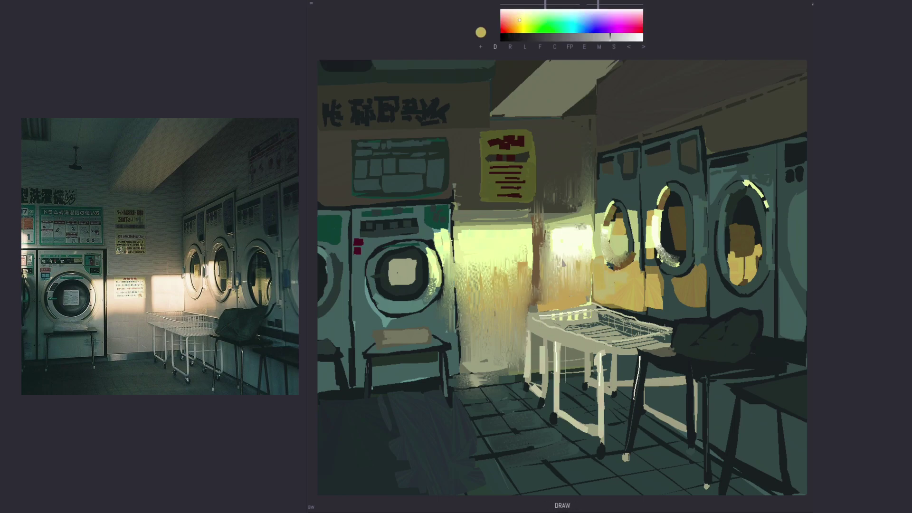
Step: Paint tan over the lower washer doors and smudge it into vertical streaks
{"action": "left_click", "coordinate": [600, 277], "text": "alt"}
{"action": "left_click_drag", "start_coordinate": [594, 261], "coordinate": [637, 301]}
{"action": "left_click_drag", "start_coordinate": [632, 270], "coordinate": [703, 304]}
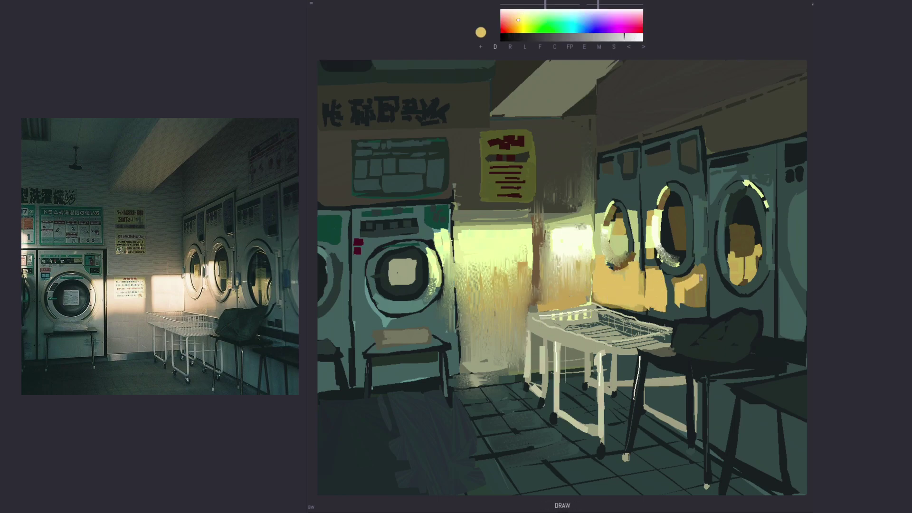
{"action": "left_click_drag", "start_coordinate": [682, 274], "coordinate": [736, 266]}
{"action": "left_click", "coordinate": [614, 48]}
{"action": "mouse_move", "coordinate": [637, 250]}
{"action": "left_mouse_down"}
{"action": "mouse_move", "coordinate": [640, 294]}
{"action": "mouse_move", "coordinate": [668, 317]}
{"action": "left_mouse_up"}
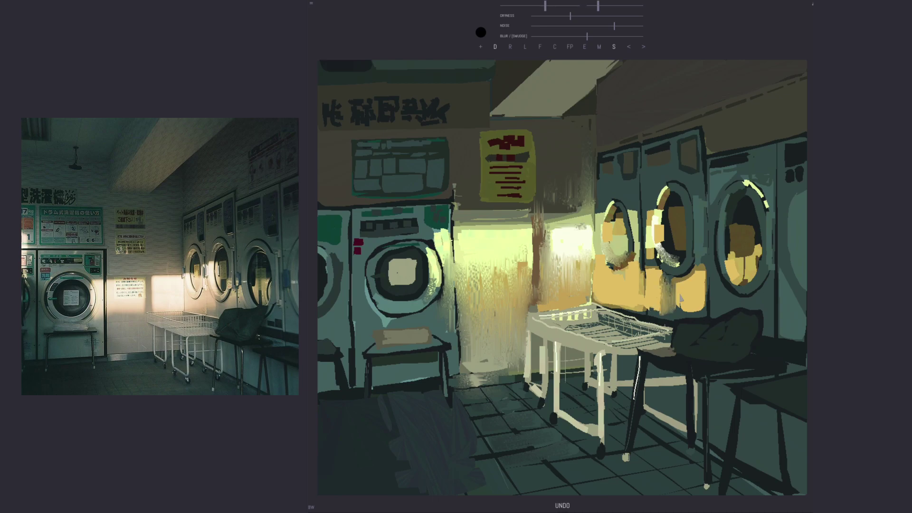
{"action": "left_click_drag", "start_coordinate": [677, 283], "coordinate": [698, 313]}
{"action": "key", "text": "ctrl+z"}
{"action": "left_click_drag", "start_coordinate": [739, 242], "coordinate": [736, 281]}
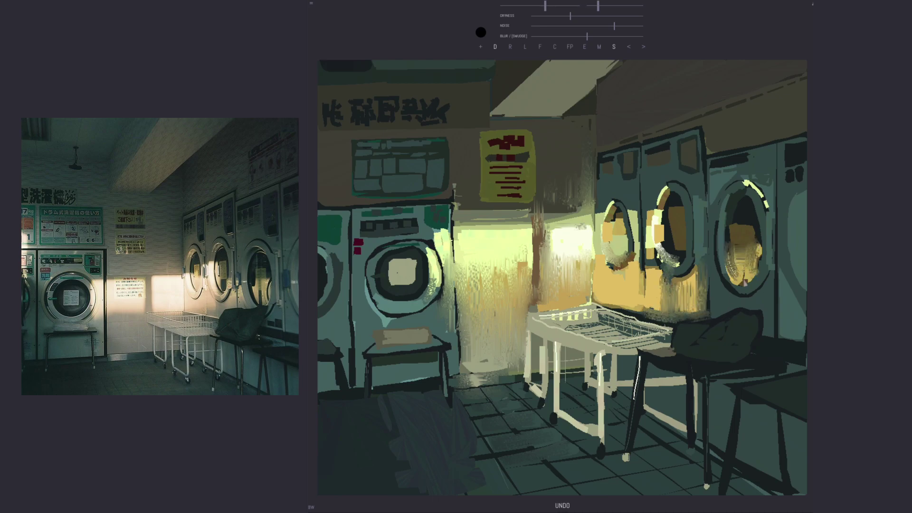
Step: Smudge the ceiling beam darker and add light grey strokes near the bench
{"action": "key", "text": "s"}
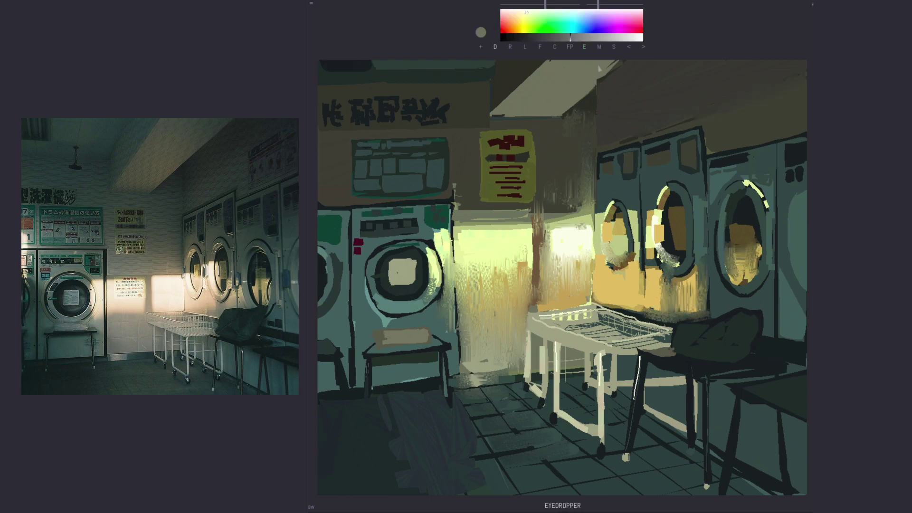
{"action": "key", "text": "s"}
{"action": "mouse_move", "coordinate": [527, 95]}
{"action": "left_mouse_down"}
{"action": "mouse_move", "coordinate": [604, 71]}
{"action": "mouse_move", "coordinate": [494, 112]}
{"action": "left_mouse_up"}
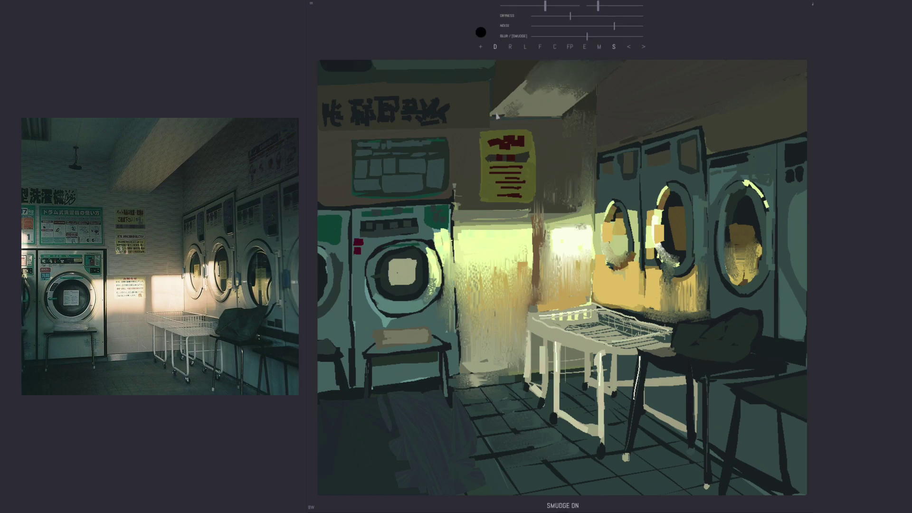
{"action": "left_click_drag", "start_coordinate": [376, 366], "coordinate": [440, 358]}
{"action": "key", "text": "s"}
{"action": "key", "text": "s"}
{"action": "key", "text": "ctrl+z"}
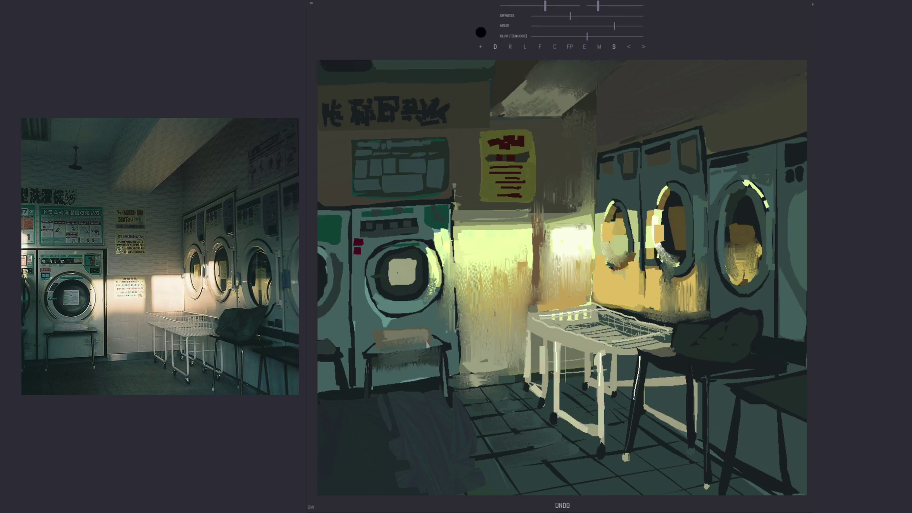
{"action": "key", "text": "s"}
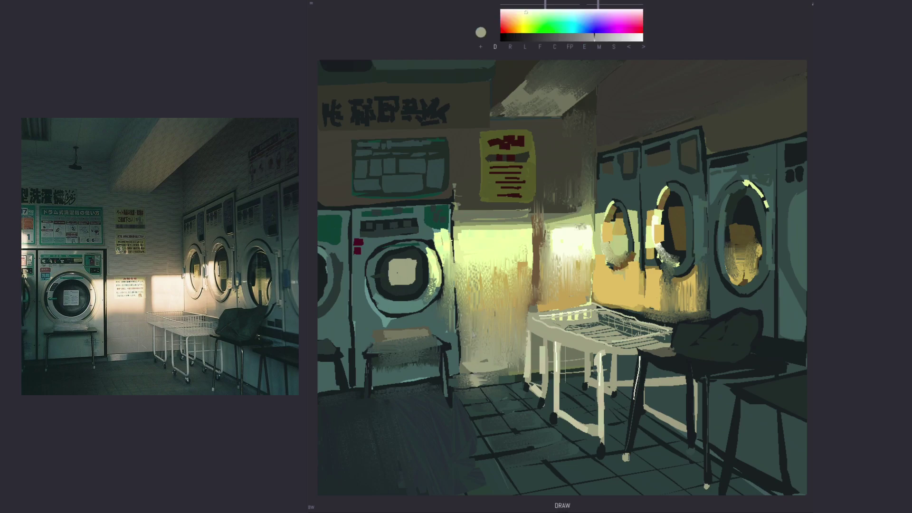
{"action": "left_click_drag", "start_coordinate": [474, 361], "coordinate": [473, 322]}
{"action": "left_click_drag", "start_coordinate": [514, 370], "coordinate": [513, 340]}
Step: With a thin brush, paint dark strokes along the beam edge and down the vertical pole
{"action": "left_click", "coordinate": [565, 260], "text": "alt"}
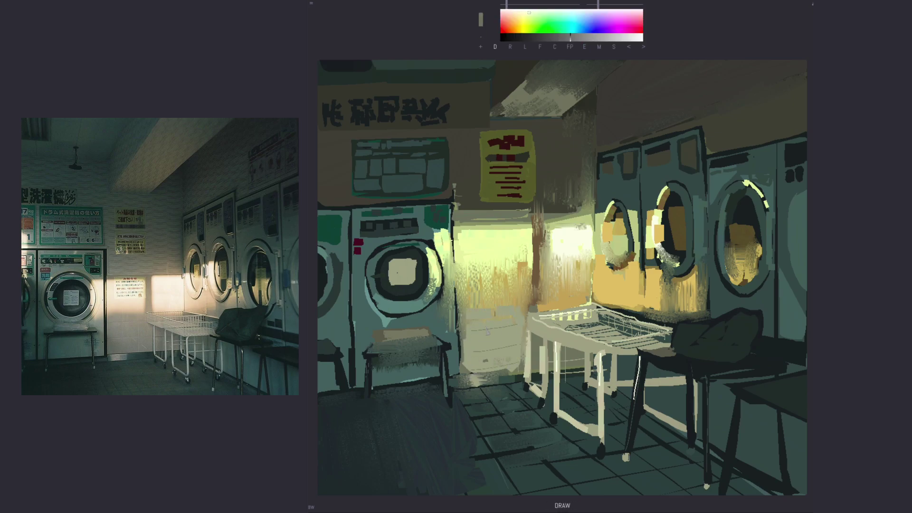
{"action": "left_click_drag", "start_coordinate": [454, 216], "coordinate": [592, 215]}
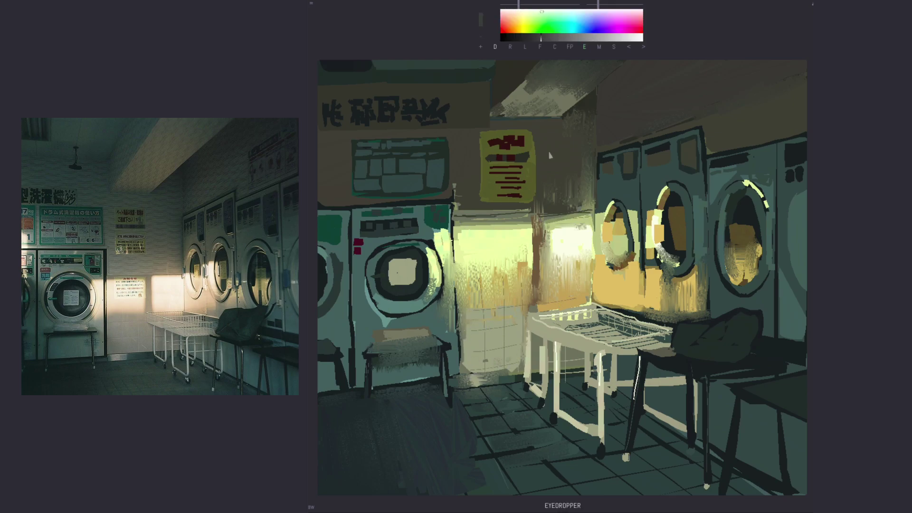
{"action": "left_click_drag", "start_coordinate": [534, 224], "coordinate": [534, 263]}
{"action": "mouse_move", "coordinate": [538, 206]}
{"action": "left_mouse_down"}
{"action": "mouse_move", "coordinate": [536, 301]}
{"action": "mouse_move", "coordinate": [537, 277]}
{"action": "left_mouse_up"}
Step: Repaint the ceiling beam orange then dark grey, and add a pale yellow stroke on the lit wall
{"action": "left_click", "coordinate": [537, 245], "text": "alt"}
{"action": "left_click", "coordinate": [534, 305], "text": "alt"}
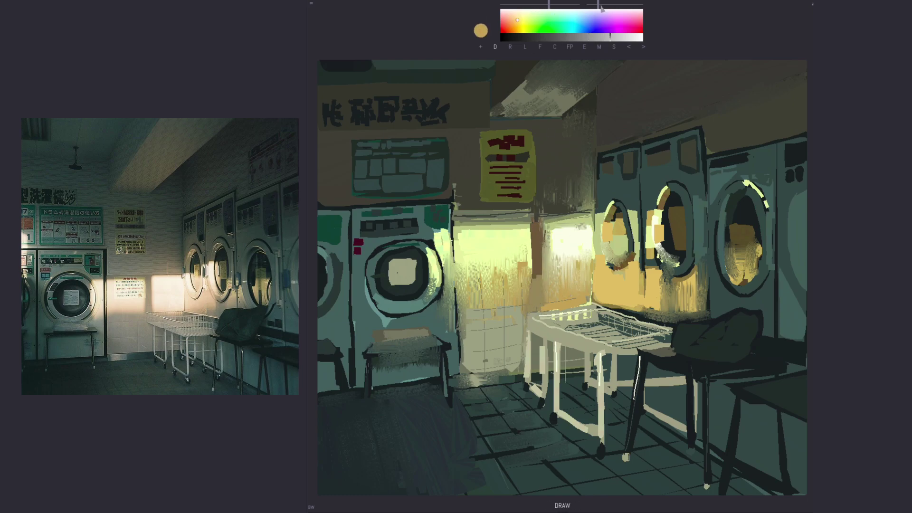
{"action": "left_click_drag", "start_coordinate": [533, 102], "coordinate": [589, 86]}
{"action": "left_click", "coordinate": [561, 71], "text": "alt"}
{"action": "left_click_drag", "start_coordinate": [499, 109], "coordinate": [594, 81]}
{"action": "left_click", "coordinate": [475, 248], "text": "alt"}
{"action": "left_click_drag", "start_coordinate": [447, 243], "coordinate": [442, 314]}
{"action": "key", "text": "s"}
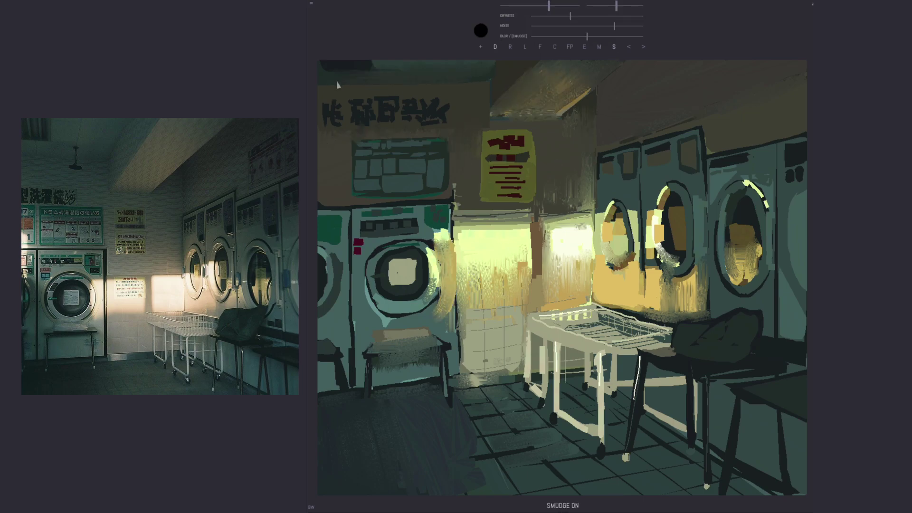
Step: Brighten the lit back wall and scribble dark red and blue-teal lettering on the poster
{"action": "key", "text": "d"}
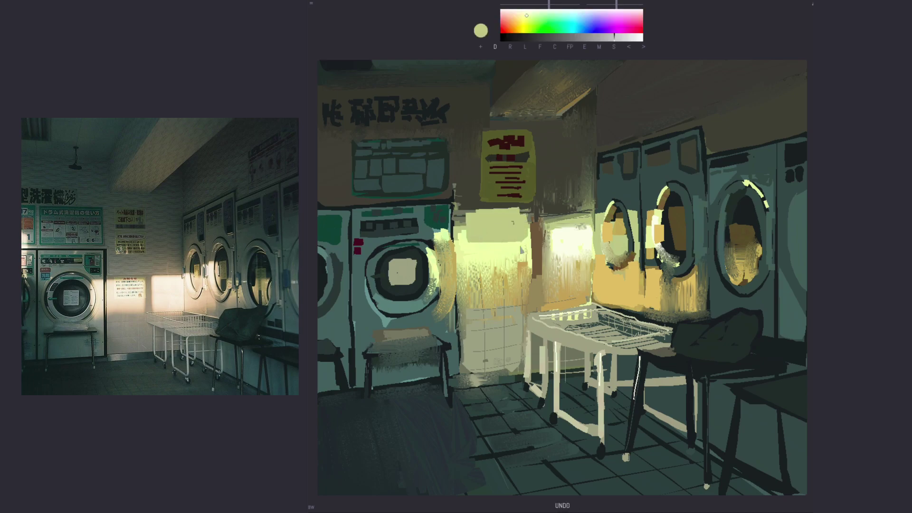
{"action": "mouse_move", "coordinate": [471, 219]}
{"action": "left_mouse_down"}
{"action": "mouse_move", "coordinate": [521, 224]}
{"action": "mouse_move", "coordinate": [471, 240]}
{"action": "mouse_move", "coordinate": [517, 227]}
{"action": "left_mouse_up"}
{"action": "left_click", "coordinate": [513, 145], "text": "alt"}
{"action": "mouse_move", "coordinate": [472, 258]}
{"action": "left_mouse_down"}
{"action": "mouse_move", "coordinate": [523, 255]}
{"action": "mouse_move", "coordinate": [513, 237]}
{"action": "mouse_move", "coordinate": [523, 264]}
{"action": "left_mouse_up"}
{"action": "left_click", "coordinate": [529, 264], "text": "alt"}
{"action": "key", "text": "ctrl+z"}
Step: Paint a dark line down the washer's edge and smudge shadows under the chair and lower right
{"action": "left_click", "coordinate": [520, 38]}
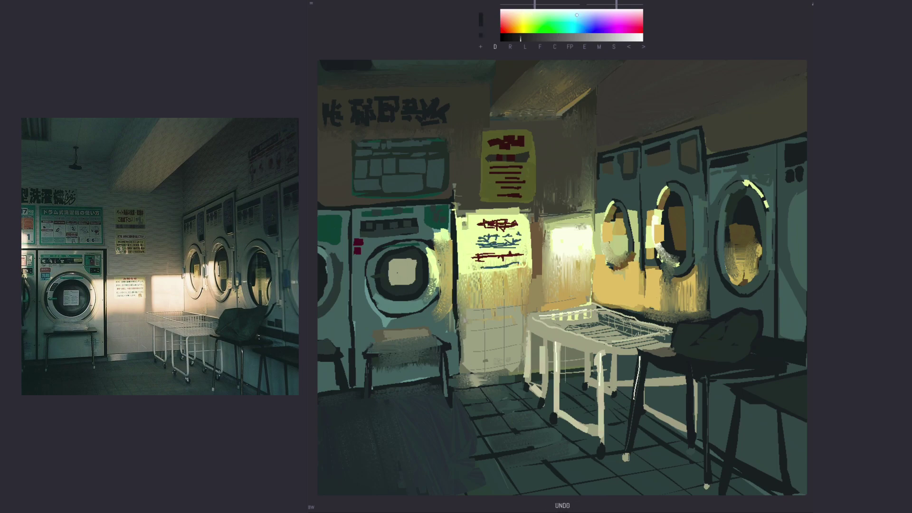
{"action": "left_click_drag", "start_coordinate": [456, 211], "coordinate": [459, 378]}
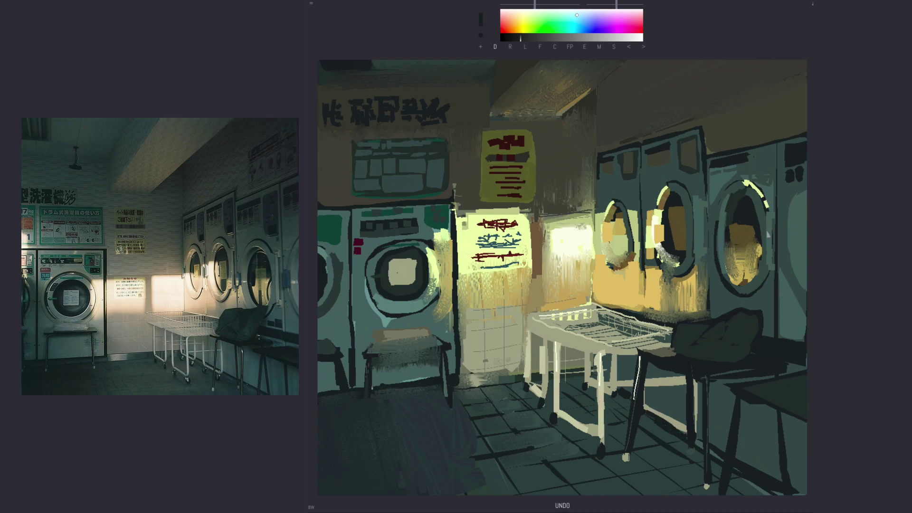
{"action": "key", "text": "s"}
{"action": "left_click_drag", "start_coordinate": [765, 409], "coordinate": [784, 456]}
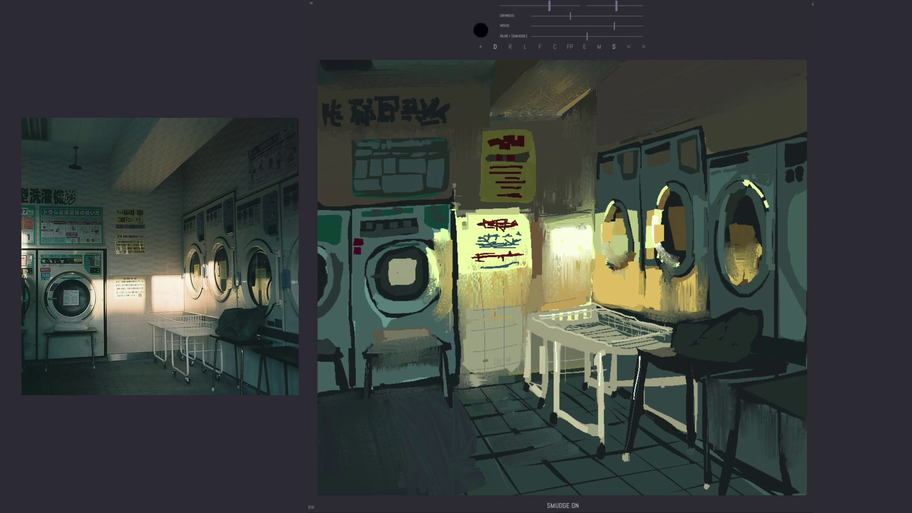
{"action": "mouse_move", "coordinate": [680, 368]}
{"action": "left_mouse_down"}
{"action": "mouse_move", "coordinate": [661, 396]}
{"action": "mouse_move", "coordinate": [639, 395]}
{"action": "left_mouse_up"}
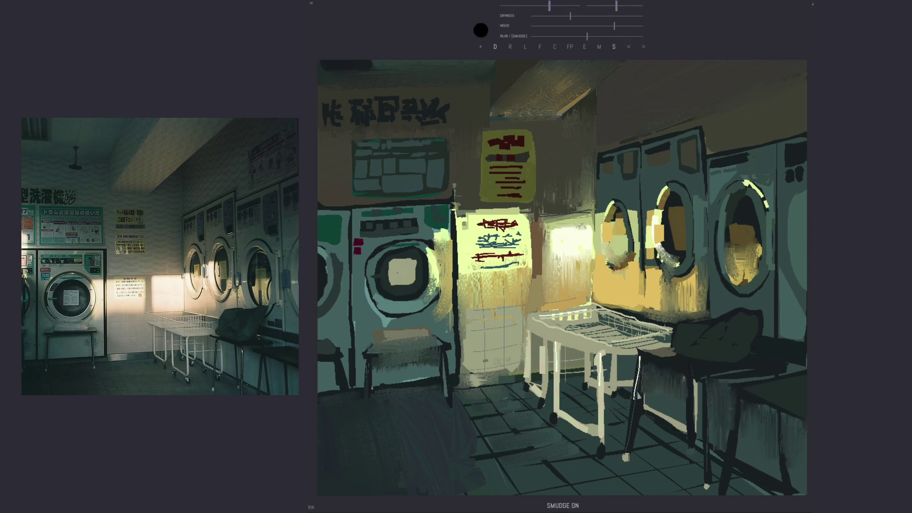
{"action": "left_click", "coordinate": [505, 44]}
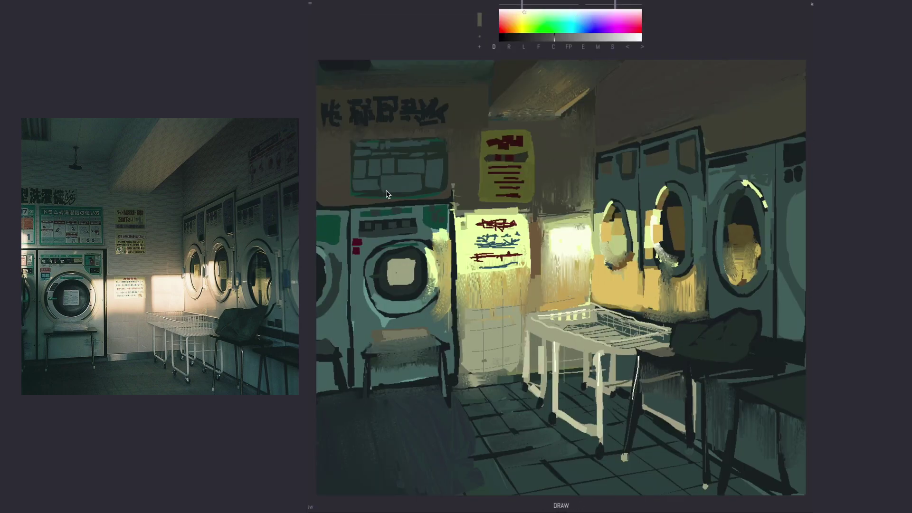
Step: Fill a pale yellow strip along the canvas's left edge
{"action": "left_click", "coordinate": [445, 265], "text": "alt"}
{"action": "left_click_drag", "start_coordinate": [320, 164], "coordinate": [325, 204]}
{"action": "left_click_drag", "start_coordinate": [317, 156], "coordinate": [325, 134]}
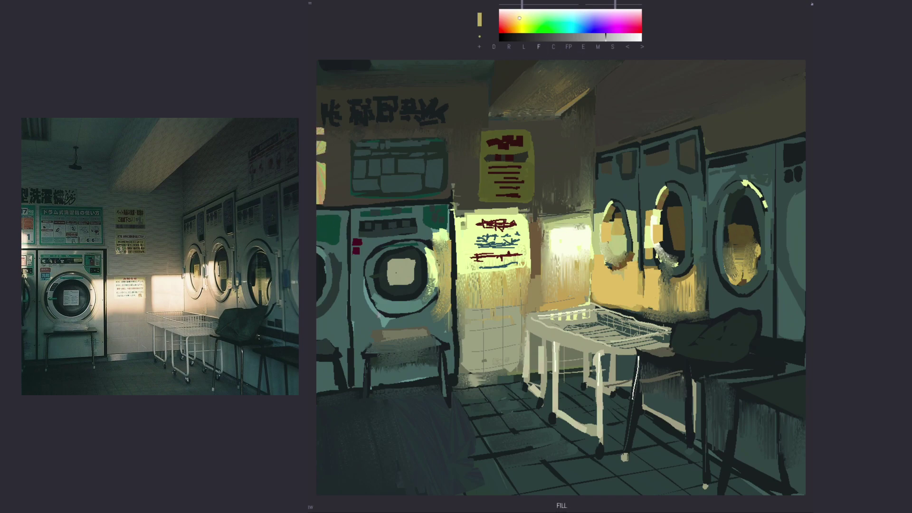
{"action": "left_click", "coordinate": [613, 48]}
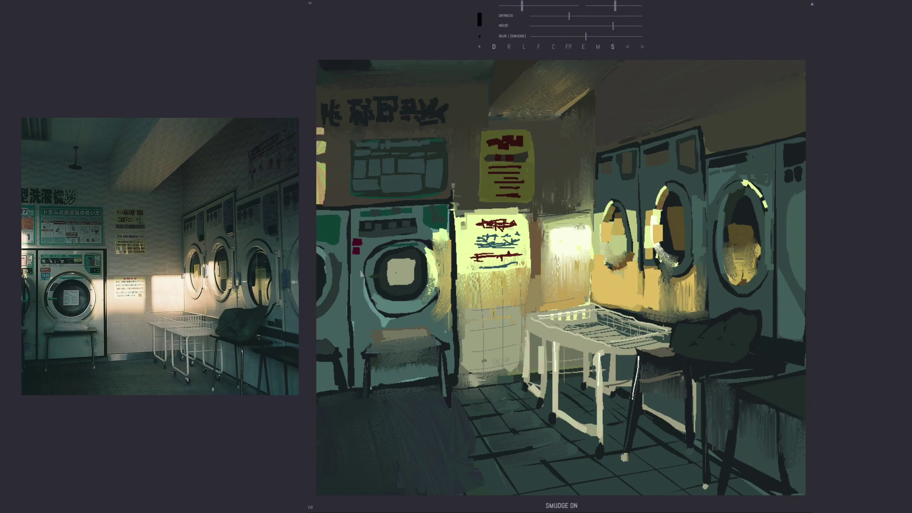
{"action": "key", "text": "s"}
{"action": "key", "text": "s"}
{"action": "key", "text": "s"}
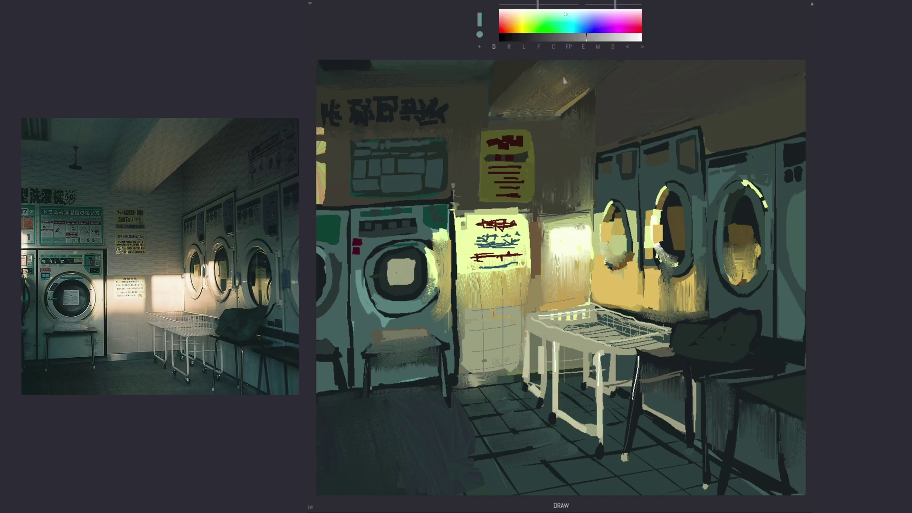
{"action": "left_click", "coordinate": [613, 47]}
{"action": "key", "text": "s"}
{"action": "key", "text": "s"}
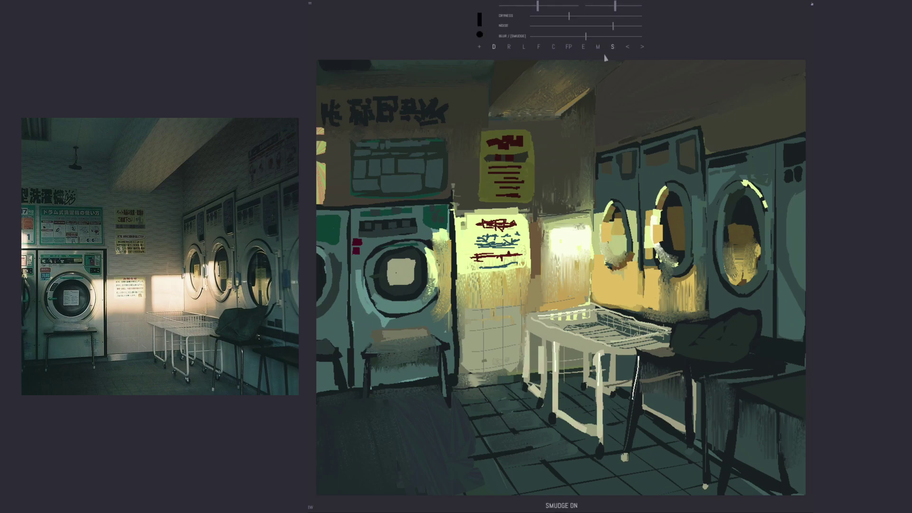
Step: At opacity 87, paint and smudge yellow right of the poster, then line the sign's top edge
{"action": "key", "text": "o"}
{"action": "left_click", "coordinate": [415, 169]}
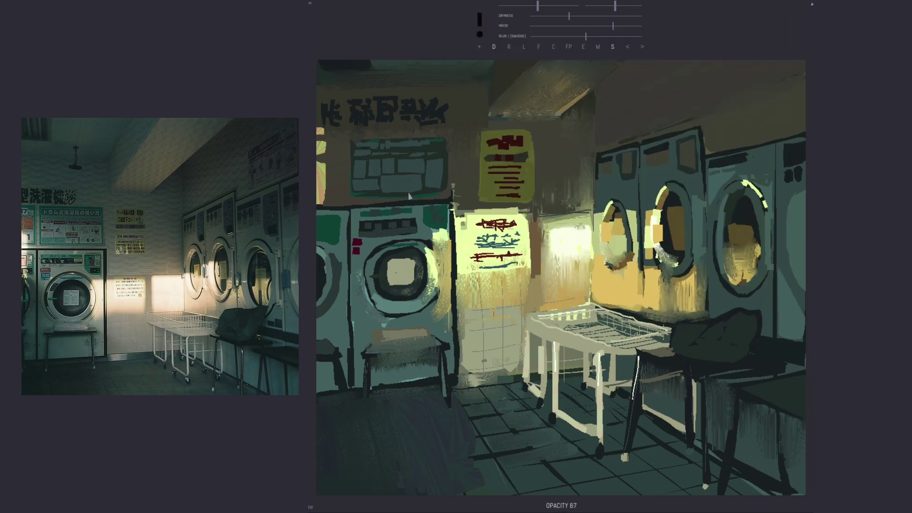
{"action": "key", "text": "s"}
{"action": "mouse_move", "coordinate": [591, 212]}
{"action": "left_mouse_down"}
{"action": "mouse_move", "coordinate": [544, 206]}
{"action": "mouse_move", "coordinate": [591, 183]}
{"action": "mouse_move", "coordinate": [558, 214]}
{"action": "left_mouse_up"}
{"action": "key", "text": "s"}
{"action": "key", "text": "s"}
{"action": "key", "text": "s"}
{"action": "mouse_move", "coordinate": [584, 171]}
{"action": "left_mouse_down"}
{"action": "mouse_move", "coordinate": [563, 206]}
{"action": "mouse_move", "coordinate": [577, 202]}
{"action": "mouse_move", "coordinate": [535, 259]}
{"action": "mouse_move", "coordinate": [554, 276]}
{"action": "left_mouse_up"}
{"action": "left_click_drag", "start_coordinate": [568, 244], "coordinate": [579, 278]}
{"action": "left_click_drag", "start_coordinate": [585, 233], "coordinate": [582, 278]}
{"action": "key", "text": "s"}
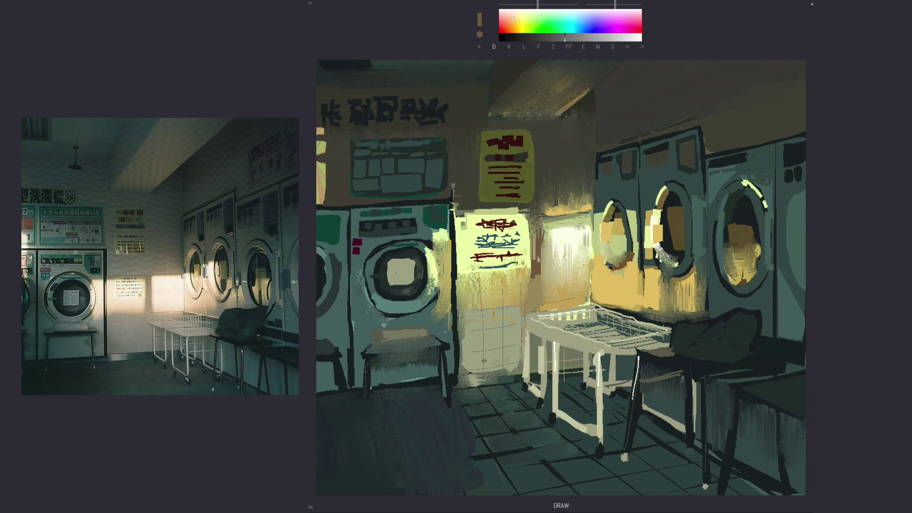
{"action": "left_click", "coordinate": [524, 48]}
{"action": "mouse_move", "coordinate": [465, 214]}
{"action": "left_mouse_down"}
{"action": "mouse_move", "coordinate": [521, 222]}
{"action": "mouse_move", "coordinate": [591, 210]}
{"action": "left_mouse_up"}
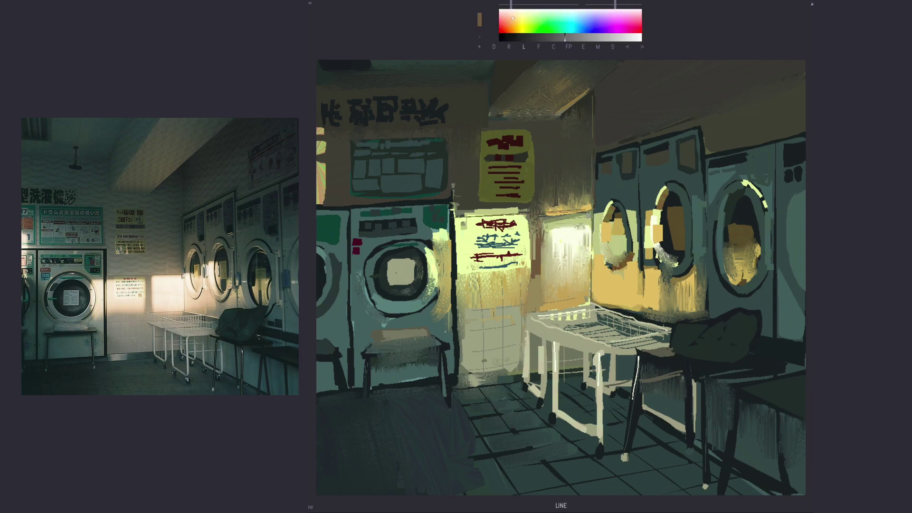
Step: Draw a dark teal line along the bench's top edge and smudge the dryer's edge
{"action": "left_click", "coordinate": [454, 270], "text": "alt"}
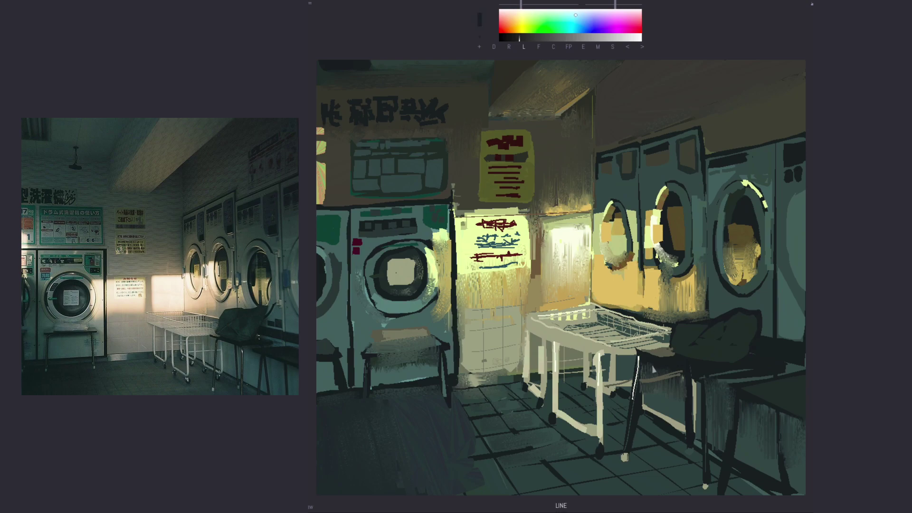
{"action": "left_click_drag", "start_coordinate": [708, 377], "coordinate": [753, 371]}
{"action": "key", "text": "s"}
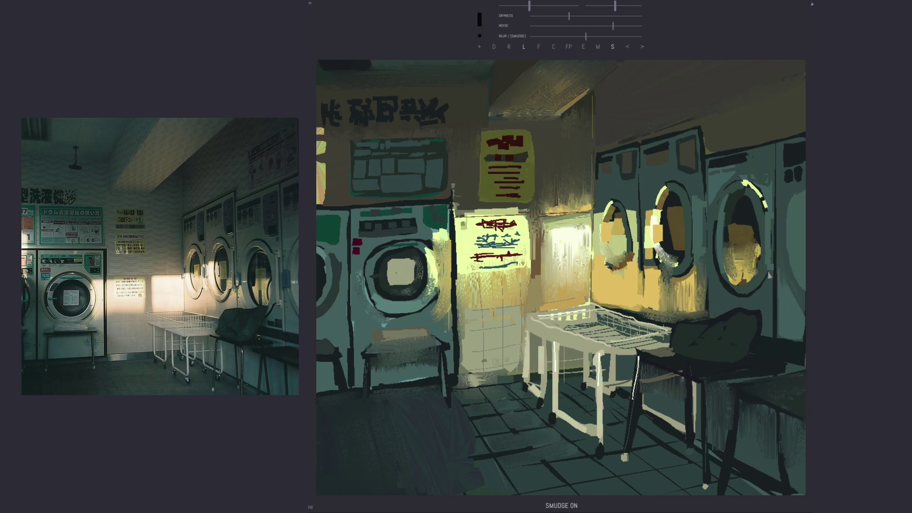
{"action": "left_click_drag", "start_coordinate": [769, 275], "coordinate": [781, 273]}
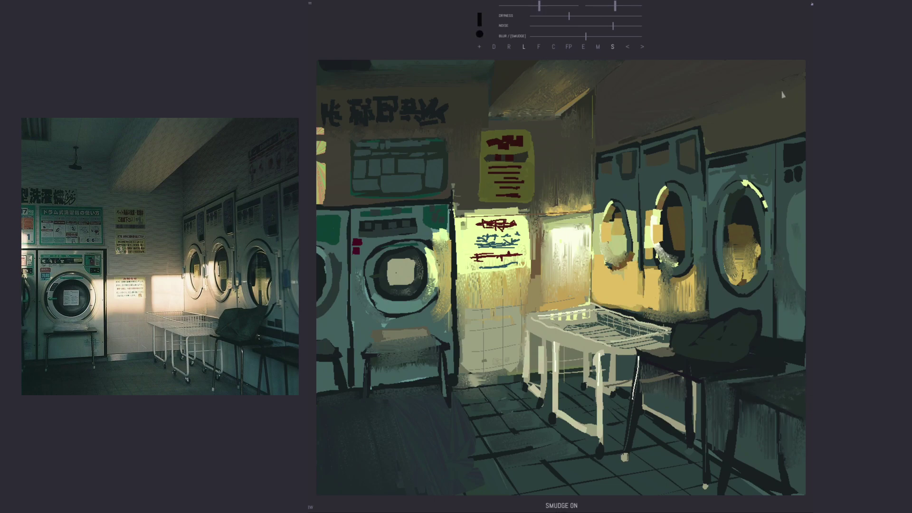
{"action": "key", "text": "s"}
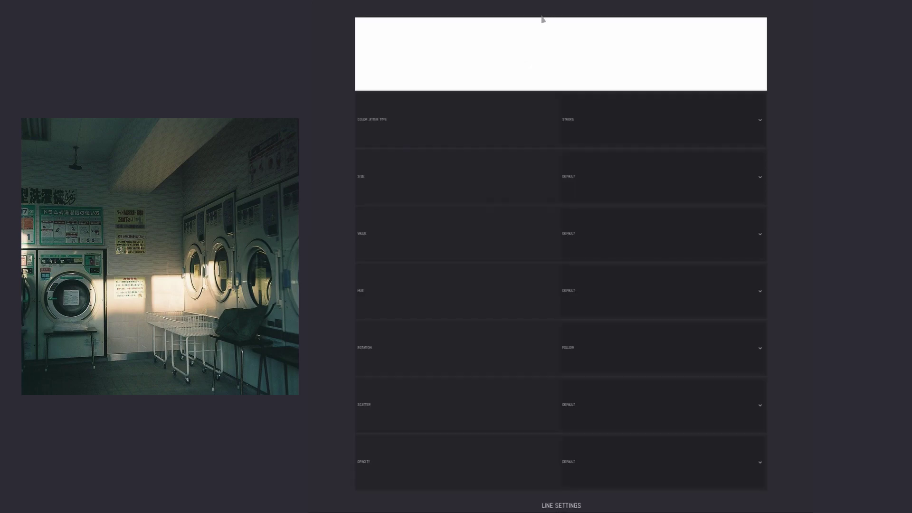
{"action": "key", "text": "ctrl+z"}
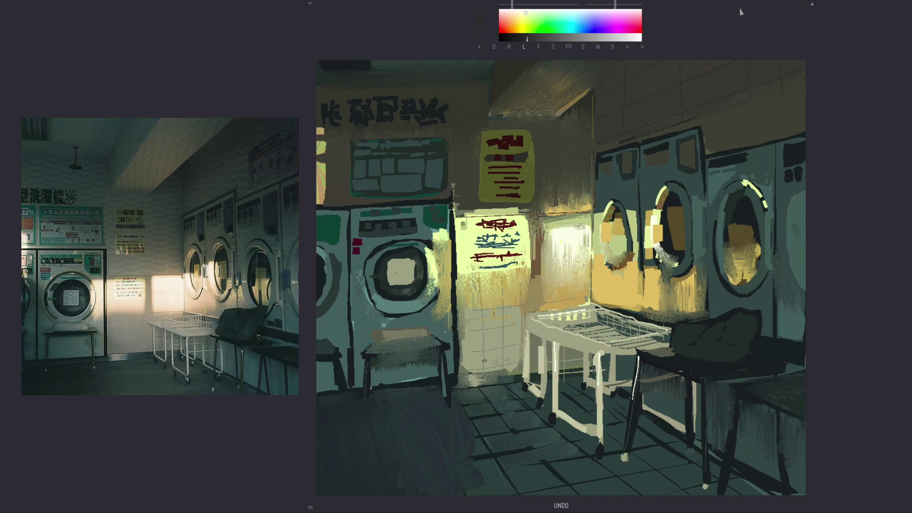
{"action": "key", "text": "s"}
{"action": "key", "text": "s"}
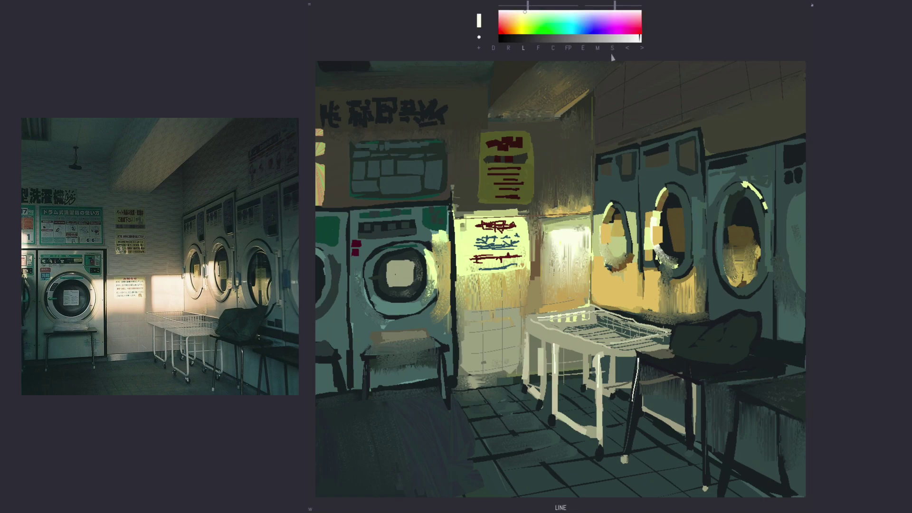
Step: Paint a bright rectangle on the wall right of the poster and texture it with small strokes
{"action": "left_click_drag", "start_coordinate": [569, 230], "coordinate": [546, 277]}
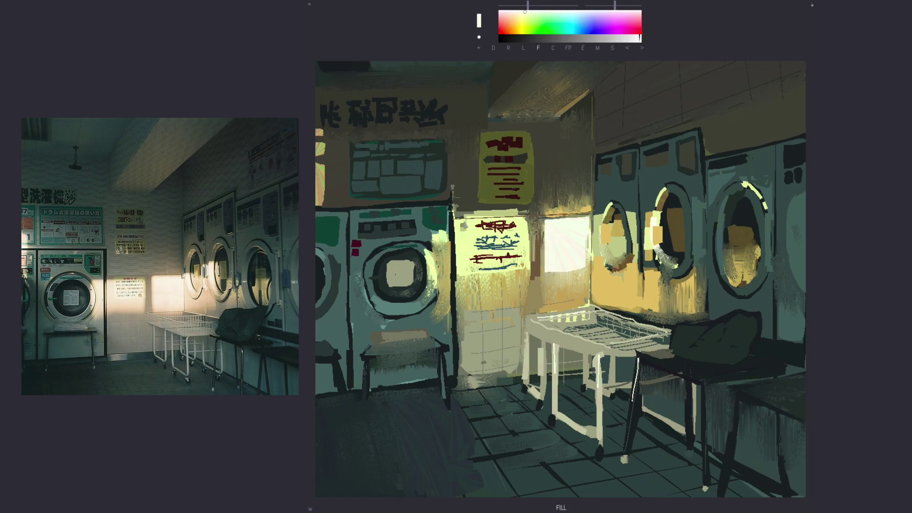
{"action": "left_click_drag", "start_coordinate": [662, 216], "coordinate": [665, 262]}
{"action": "key", "text": "s"}
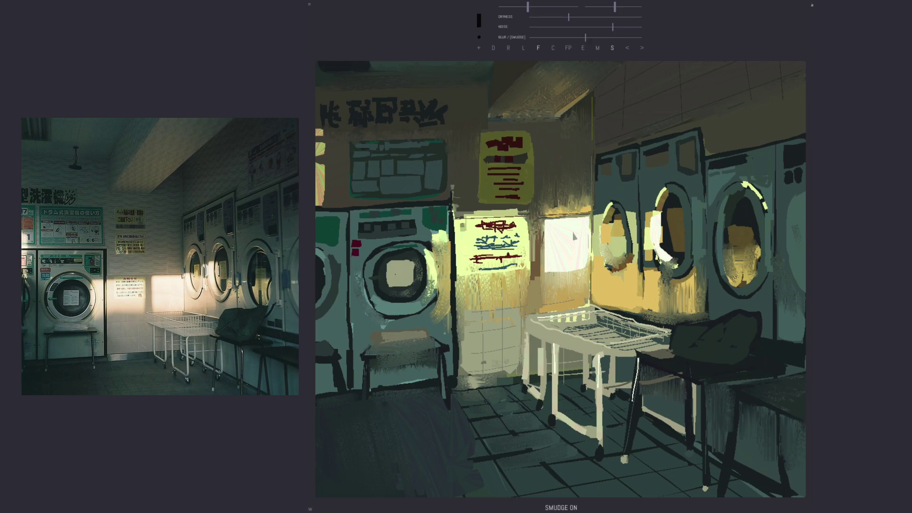
{"action": "mouse_move", "coordinate": [528, 6]}
{"action": "left_mouse_down"}
{"action": "mouse_move", "coordinate": [550, 7]}
{"action": "mouse_move", "coordinate": [535, 7]}
{"action": "left_mouse_up"}
{"action": "key", "text": "d"}
{"action": "left_click_drag", "start_coordinate": [554, 266], "coordinate": [580, 286]}
{"action": "left_click_drag", "start_coordinate": [547, 247], "coordinate": [565, 297]}
{"action": "left_click_drag", "start_coordinate": [576, 252], "coordinate": [577, 273]}
{"action": "mouse_move", "coordinate": [550, 259]}
{"action": "left_mouse_down"}
{"action": "mouse_move", "coordinate": [545, 295]}
{"action": "mouse_move", "coordinate": [583, 291]}
{"action": "left_mouse_up"}
Step: Darken the poster's lower-left area and right edge, discarding a trial tan stroke beside it
{"action": "left_click_drag", "start_coordinate": [462, 259], "coordinate": [464, 293]}
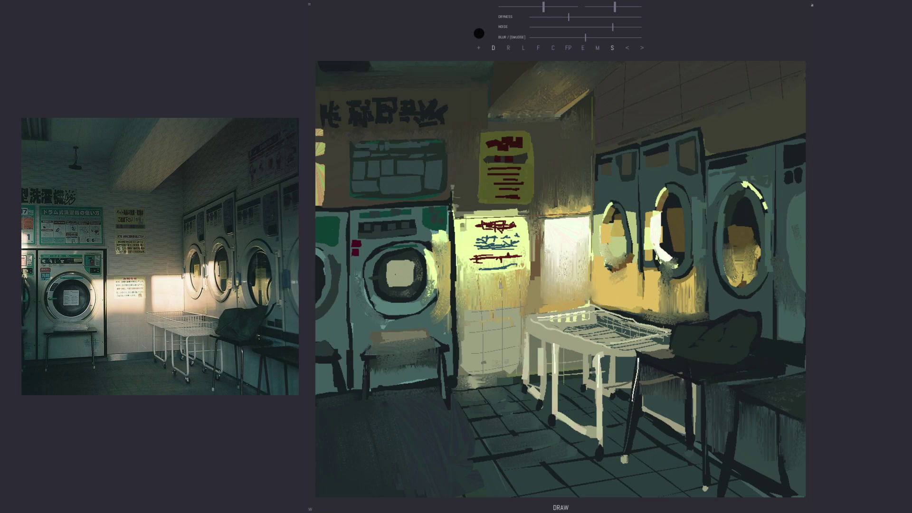
{"action": "left_click_drag", "start_coordinate": [525, 245], "coordinate": [523, 276]}
{"action": "left_click_drag", "start_coordinate": [534, 219], "coordinate": [536, 291]}
{"action": "key", "text": "ctrl+z"}
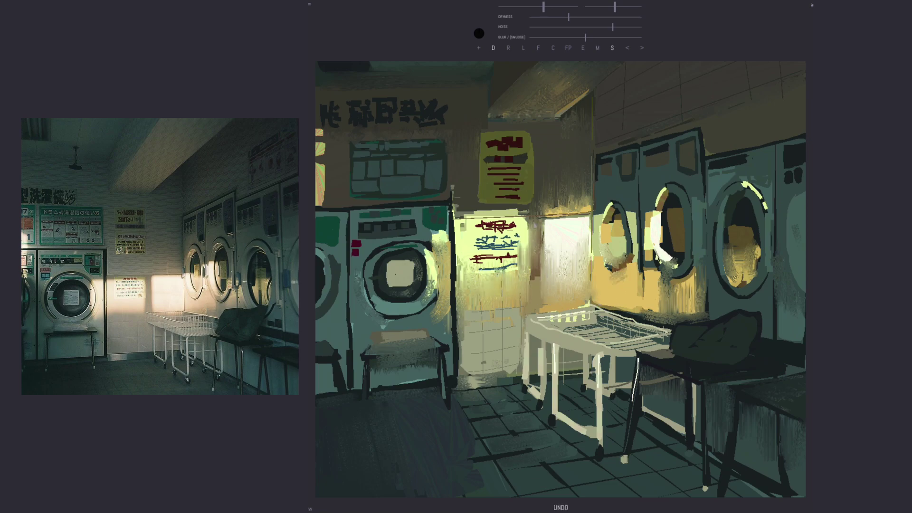
{"action": "left_click", "coordinate": [548, 201], "text": "alt"}
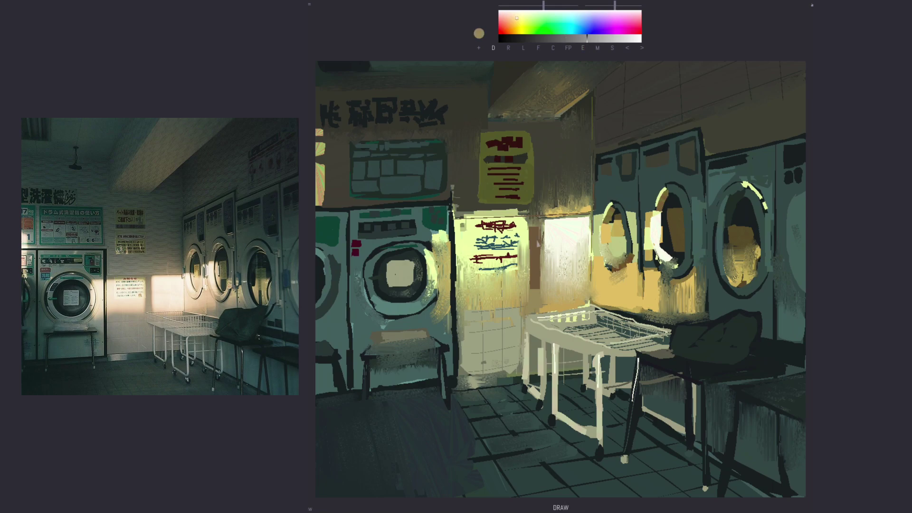
{"action": "left_click_drag", "start_coordinate": [534, 212], "coordinate": [533, 291]}
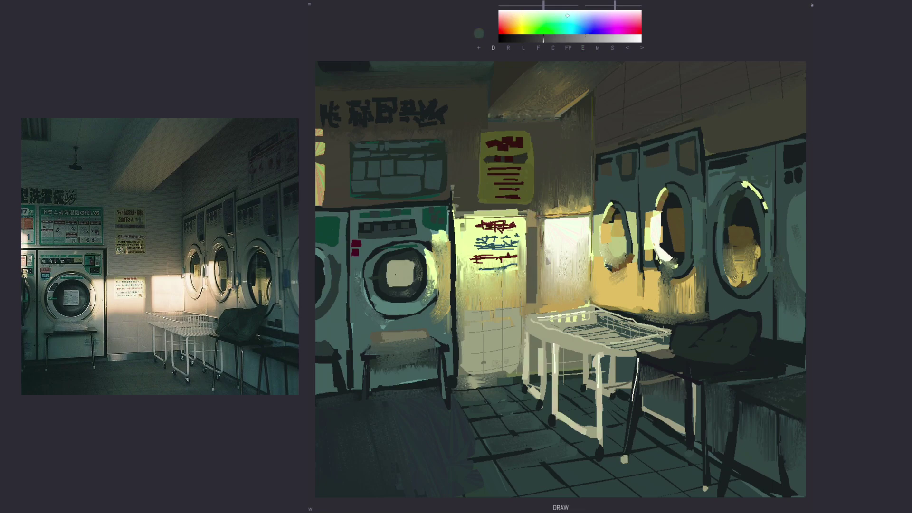
{"action": "key", "text": "ctrl+z"}
Step: Smudge-blend the wall above the lit doorway
{"action": "key", "text": "s"}
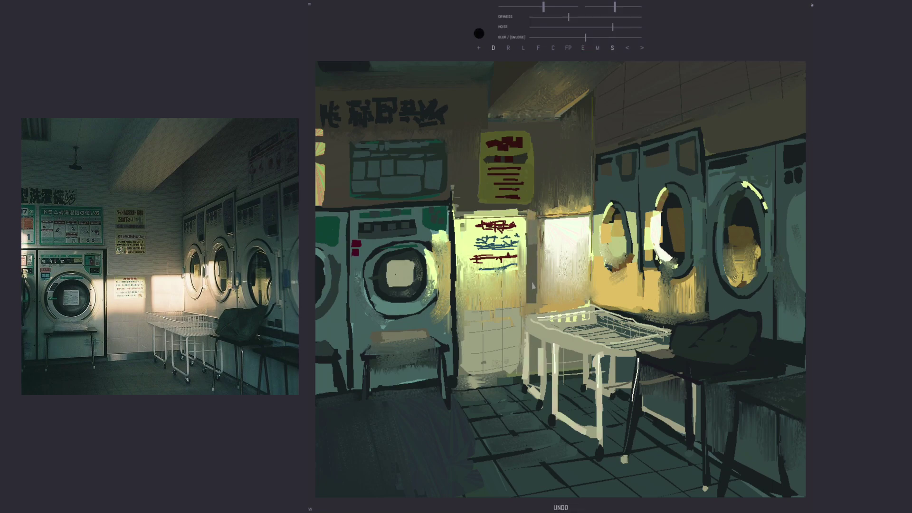
{"action": "mouse_move", "coordinate": [551, 205]}
{"action": "left_mouse_down"}
{"action": "mouse_move", "coordinate": [570, 186]}
{"action": "mouse_move", "coordinate": [456, 202]}
{"action": "left_mouse_up"}
{"action": "mouse_move", "coordinate": [522, 214]}
{"action": "left_mouse_down"}
{"action": "mouse_move", "coordinate": [464, 207]}
{"action": "mouse_move", "coordinate": [468, 173]}
{"action": "left_mouse_up"}
{"action": "key", "text": "s"}
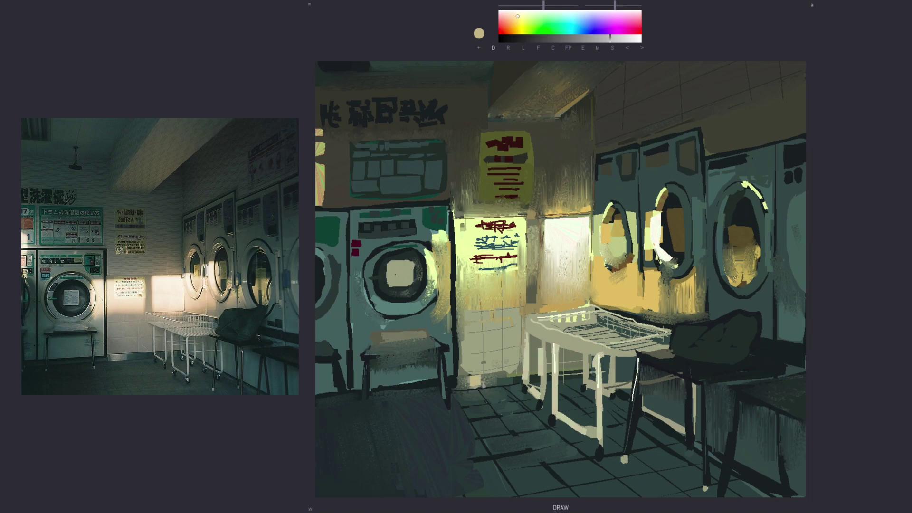
{"action": "key", "text": "s"}
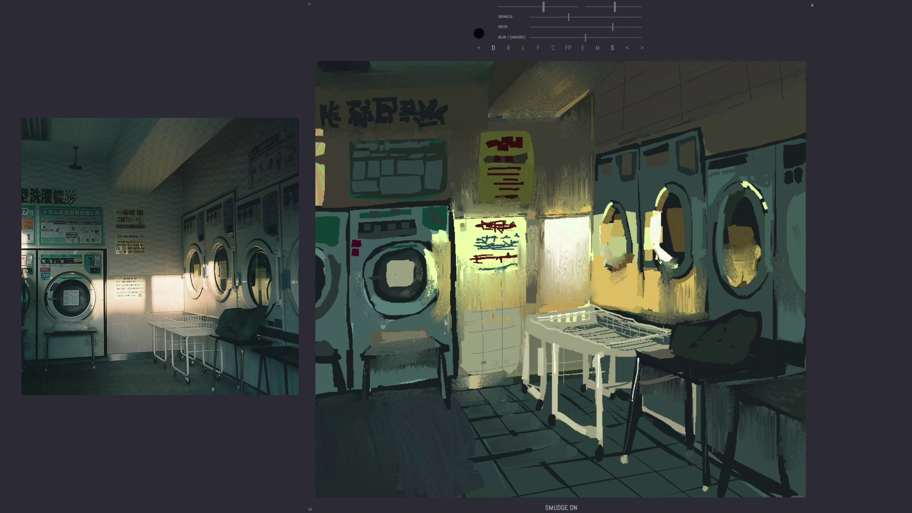
Step: Blend the washer's right edge and the sunlit wall panel with lower smudge dryness
{"action": "mouse_move", "coordinate": [447, 304]}
{"action": "left_mouse_down"}
{"action": "mouse_move", "coordinate": [437, 328]}
{"action": "mouse_move", "coordinate": [371, 295]}
{"action": "left_mouse_up"}
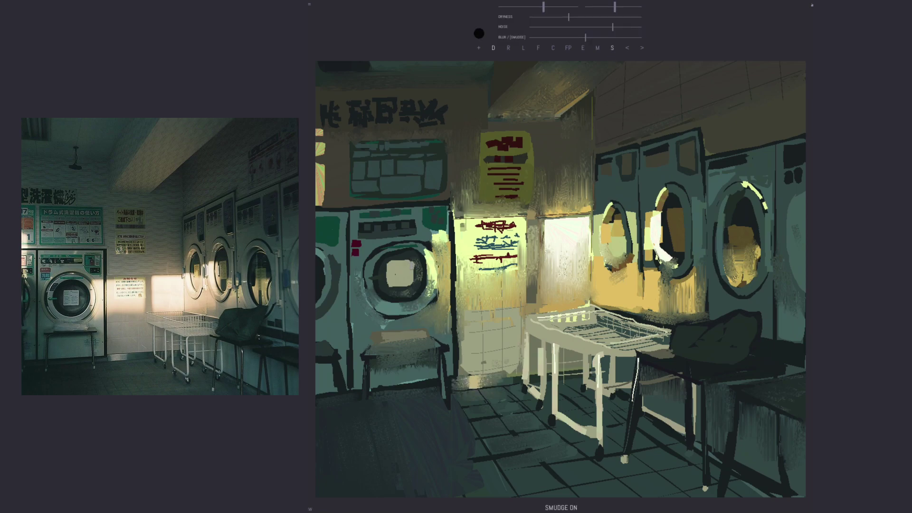
{"action": "mouse_move", "coordinate": [556, 221]}
{"action": "left_mouse_down"}
{"action": "mouse_move", "coordinate": [534, 251]}
{"action": "mouse_move", "coordinate": [570, 240]}
{"action": "mouse_move", "coordinate": [551, 281]}
{"action": "left_mouse_up"}
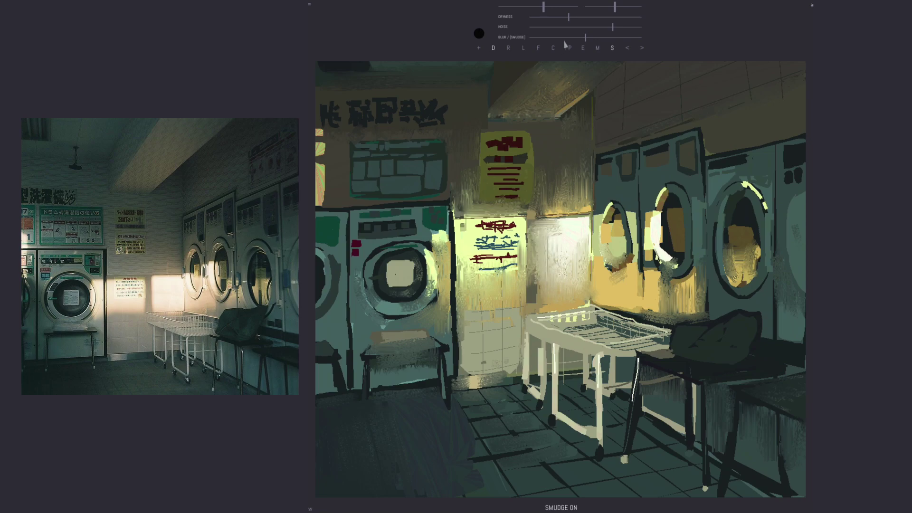
{"action": "left_click_drag", "start_coordinate": [568, 18], "coordinate": [553, 17]}
{"action": "mouse_move", "coordinate": [556, 240]}
{"action": "left_mouse_down"}
{"action": "mouse_move", "coordinate": [551, 273]}
{"action": "mouse_move", "coordinate": [535, 295]}
{"action": "left_mouse_up"}
{"action": "left_click_drag", "start_coordinate": [582, 246], "coordinate": [582, 264]}
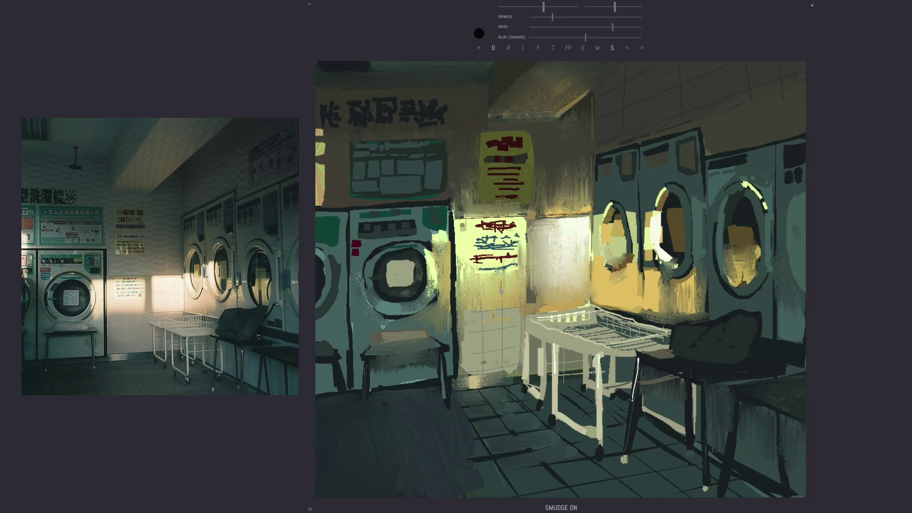
Step: Paint tan patches over the right-hand dryer tops and smudge them to blend
{"action": "key", "text": "s"}
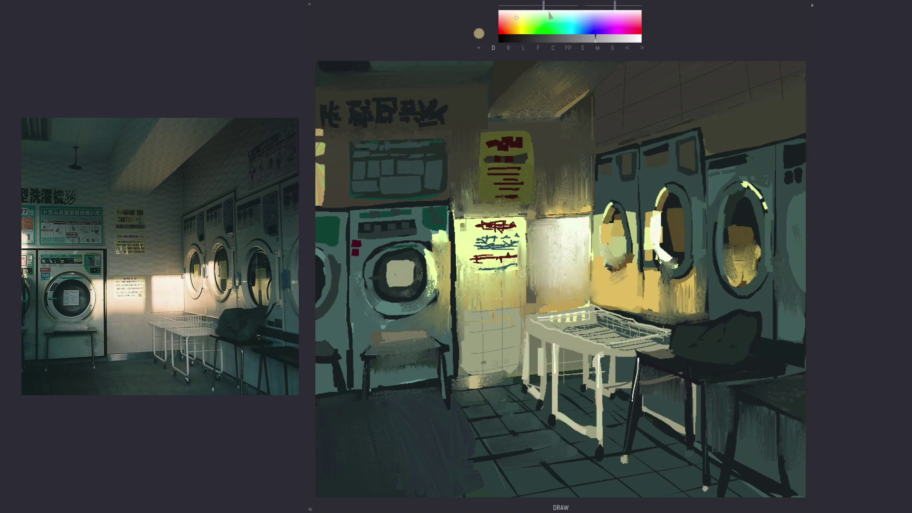
{"action": "mouse_move", "coordinate": [601, 187]}
{"action": "left_mouse_down"}
{"action": "mouse_move", "coordinate": [627, 199]}
{"action": "mouse_move", "coordinate": [663, 182]}
{"action": "mouse_move", "coordinate": [647, 207]}
{"action": "left_mouse_up"}
{"action": "left_click", "coordinate": [611, 48]}
{"action": "mouse_move", "coordinate": [649, 171]}
{"action": "left_mouse_down"}
{"action": "mouse_move", "coordinate": [663, 200]}
{"action": "mouse_move", "coordinate": [615, 186]}
{"action": "mouse_move", "coordinate": [596, 209]}
{"action": "mouse_move", "coordinate": [599, 190]}
{"action": "left_mouse_up"}
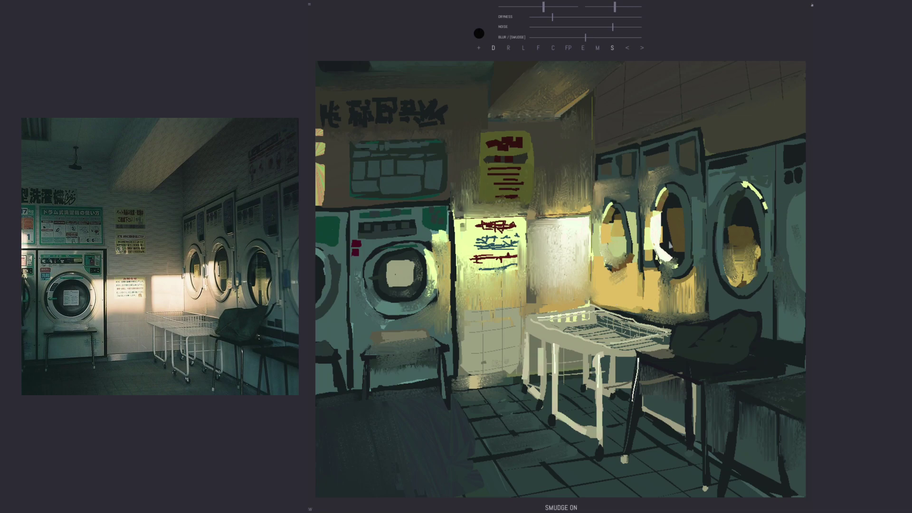
Step: Darken the middle dryer door's rim and add a dark rim along the left dryer door
{"action": "mouse_move", "coordinate": [670, 279]}
{"action": "left_mouse_down"}
{"action": "mouse_move", "coordinate": [656, 254]}
{"action": "mouse_move", "coordinate": [694, 218]}
{"action": "left_mouse_up"}
{"action": "mouse_move", "coordinate": [687, 264]}
{"action": "left_mouse_down"}
{"action": "mouse_move", "coordinate": [679, 200]}
{"action": "mouse_move", "coordinate": [676, 213]}
{"action": "left_mouse_up"}
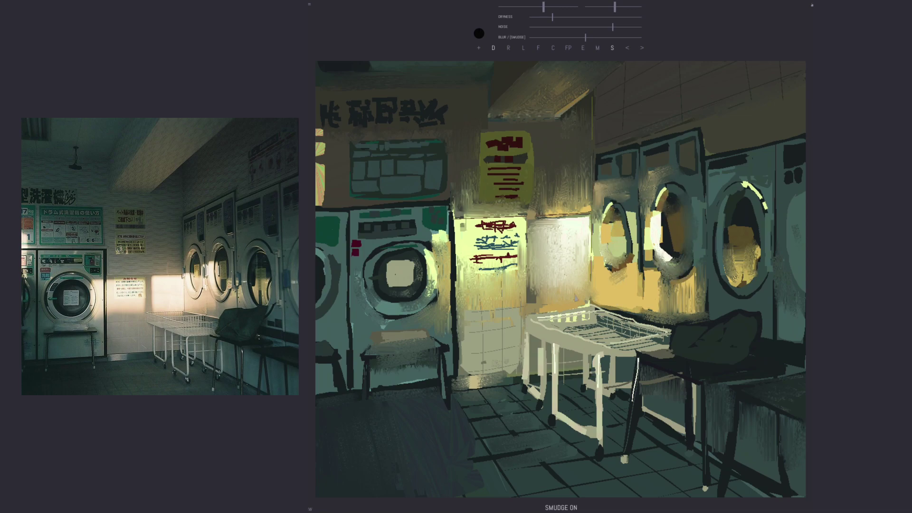
{"action": "left_click", "coordinate": [495, 49]}
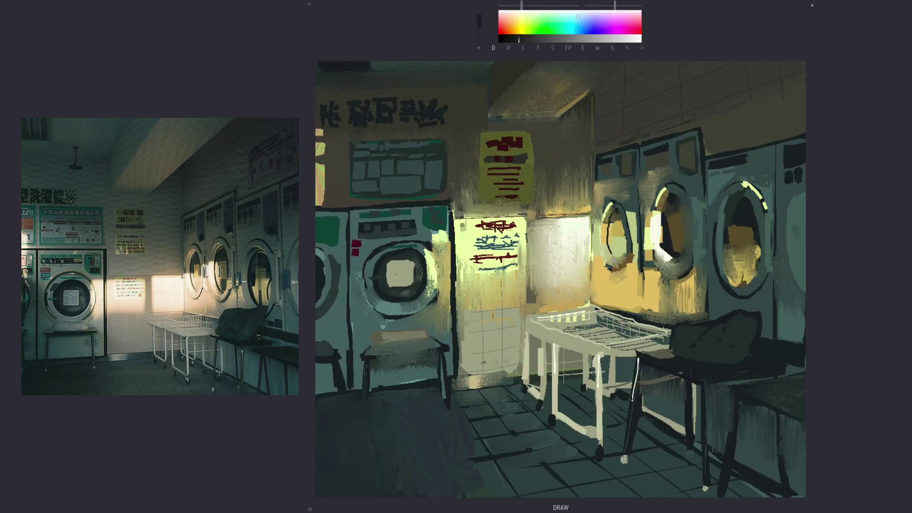
{"action": "key", "text": "ctrl+z"}
{"action": "key", "text": "ctrl+z"}
{"action": "key", "text": "ctrl+z"}
{"action": "key", "text": "ctrl+z"}
{"action": "key", "text": "ctrl+z"}
{"action": "key", "text": "ctrl+z"}
{"action": "key", "text": "ctrl+z"}
{"action": "left_click_drag", "start_coordinate": [598, 259], "coordinate": [632, 272]}
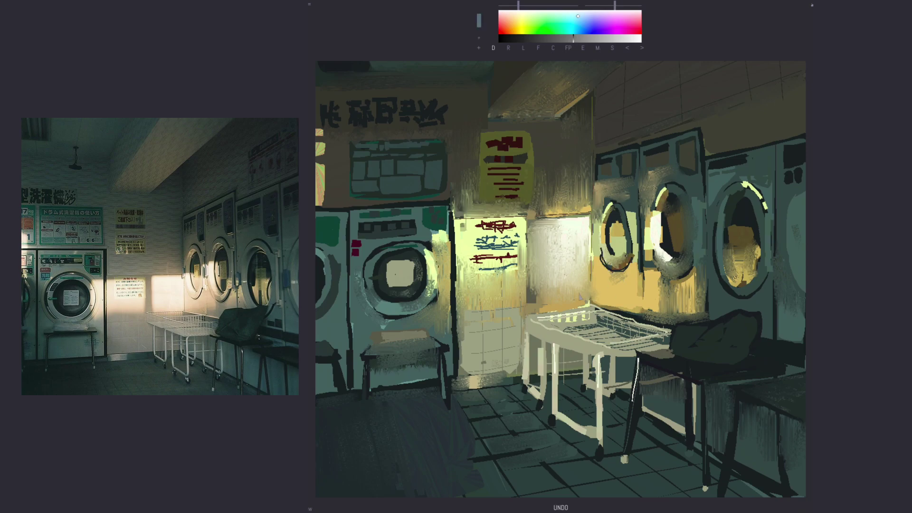
Step: Paint a sampled tan patch beside the left dryer, ready to smudge
{"action": "left_click", "coordinate": [578, 288], "text": "alt"}
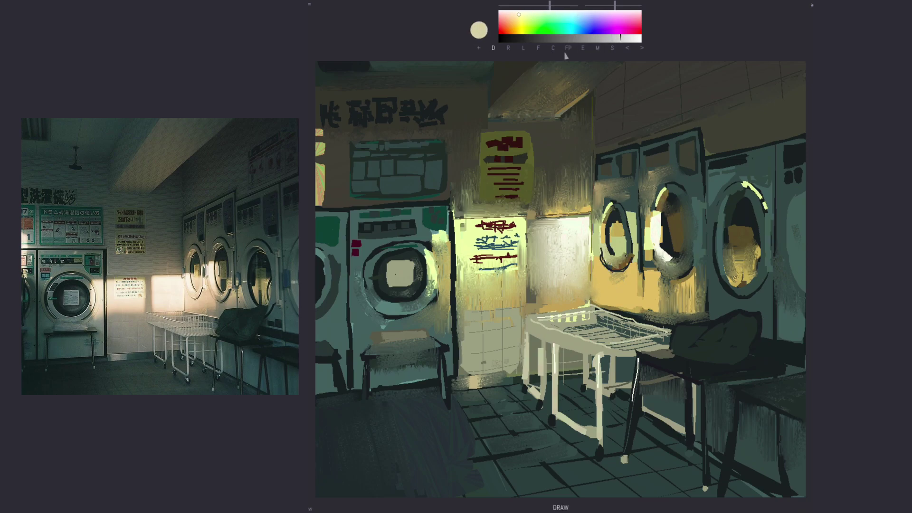
{"action": "left_click_drag", "start_coordinate": [608, 270], "coordinate": [632, 314]}
{"action": "left_click", "coordinate": [613, 48]}
Step: Draw dark teal straight lines for the wall corner, counter edge and stool legs
{"action": "key", "text": "s"}
{"action": "key", "text": "l"}
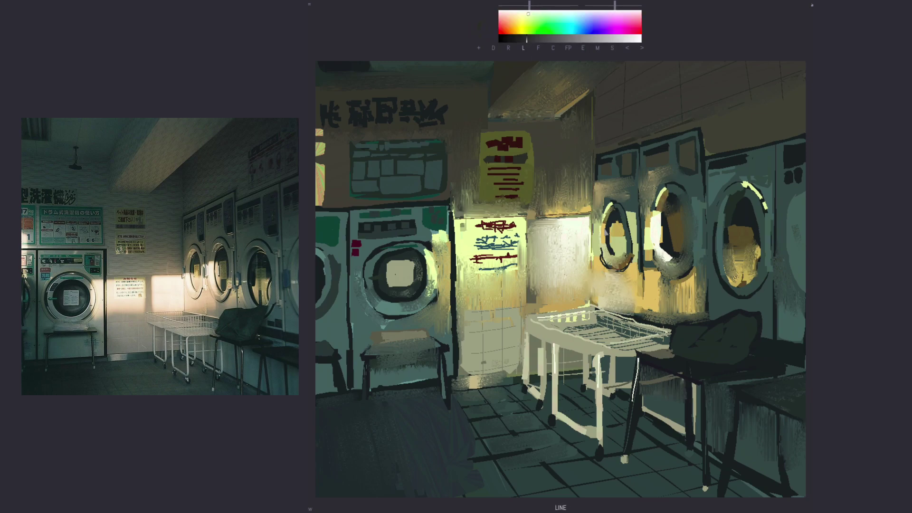
{"action": "left_click_drag", "start_coordinate": [592, 97], "coordinate": [594, 305]}
{"action": "left_click", "coordinate": [780, 432], "text": "alt"}
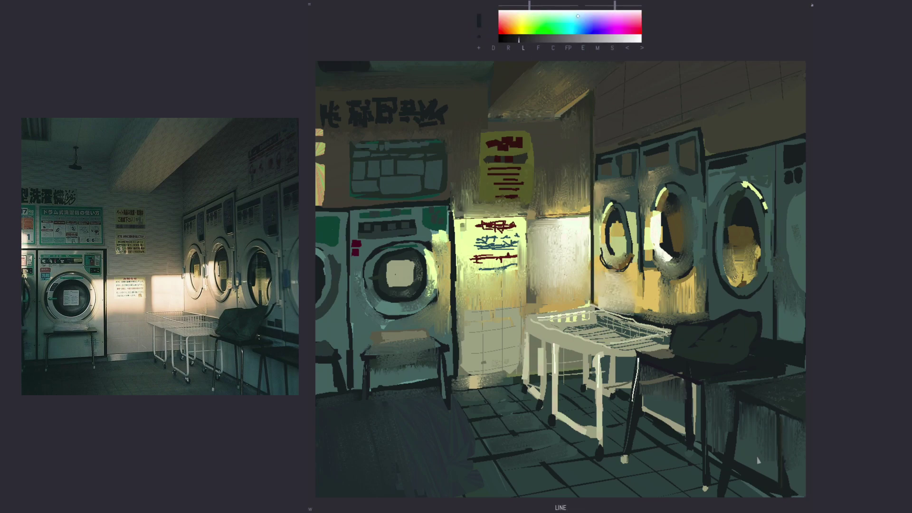
{"action": "left_click_drag", "start_coordinate": [428, 394], "coordinate": [316, 405]}
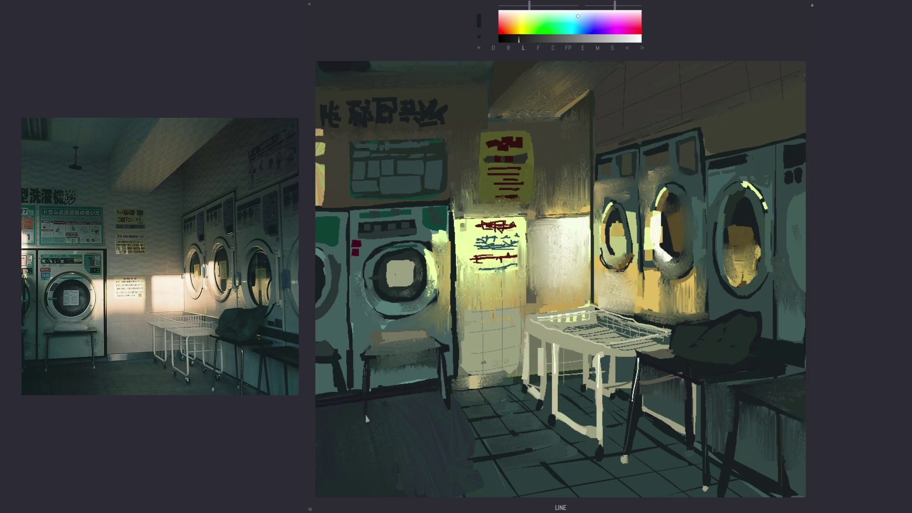
{"action": "mouse_move", "coordinate": [365, 418]}
{"action": "left_mouse_down"}
{"action": "mouse_move", "coordinate": [363, 359]}
{"action": "mouse_move", "coordinate": [349, 413]}
{"action": "left_mouse_up"}
Step: Try a larger light teal stroke over the lower wall and cabinet, then undo it
{"action": "left_click", "coordinate": [337, 357], "text": "alt"}
{"action": "key", "text": "d"}
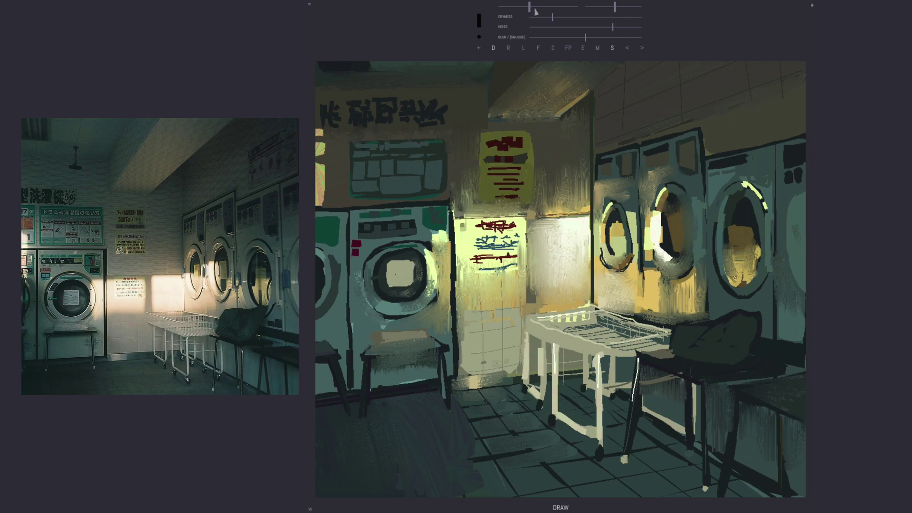
{"action": "key", "text": "bracketright"}
{"action": "key", "text": "bracketright"}
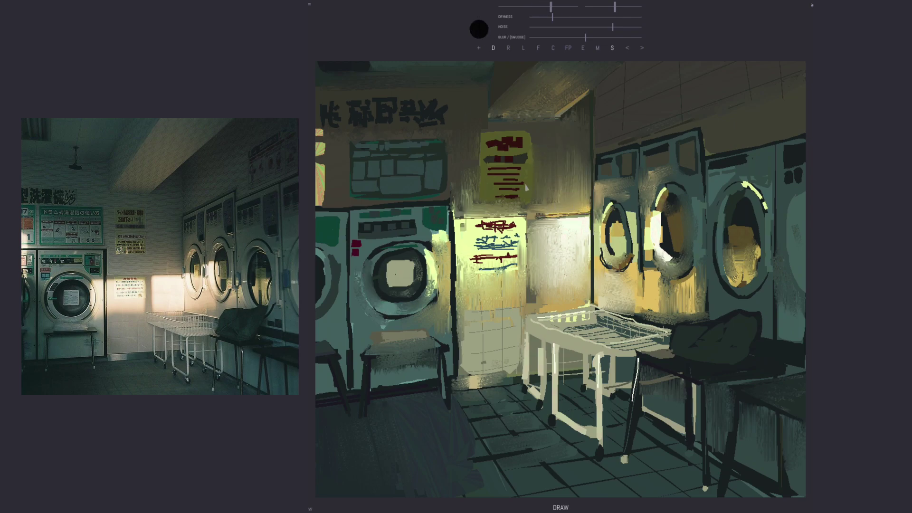
{"action": "left_click_drag", "start_coordinate": [469, 303], "coordinate": [586, 242]}
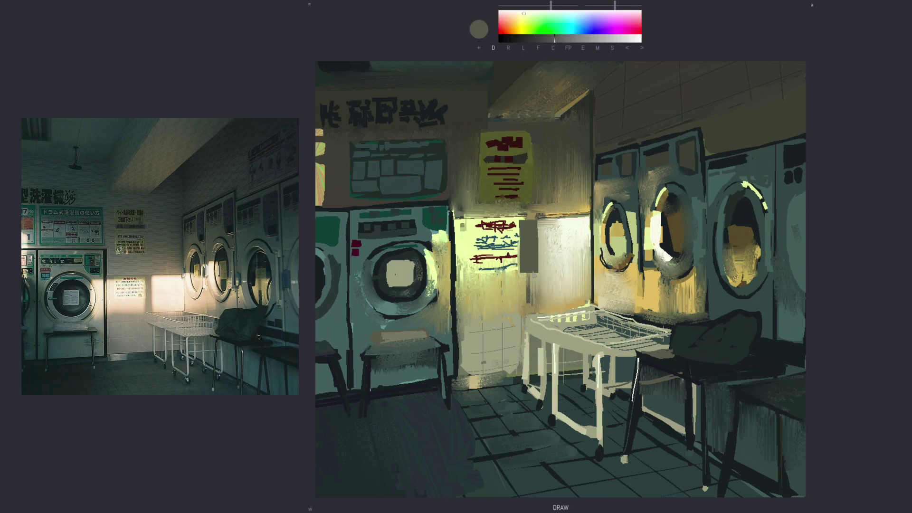
{"action": "key", "text": "ctrl+z"}
Step: Smudge the sunlit cabinet with vertical strokes to brighten and blend it
{"action": "key", "text": "s"}
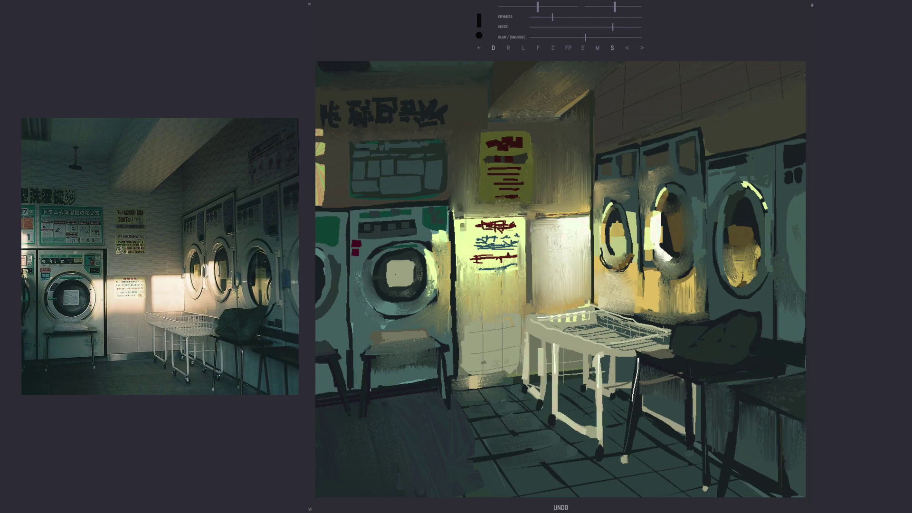
{"action": "left_click_drag", "start_coordinate": [530, 221], "coordinate": [532, 288]}
{"action": "left_click_drag", "start_coordinate": [576, 230], "coordinate": [546, 264]}
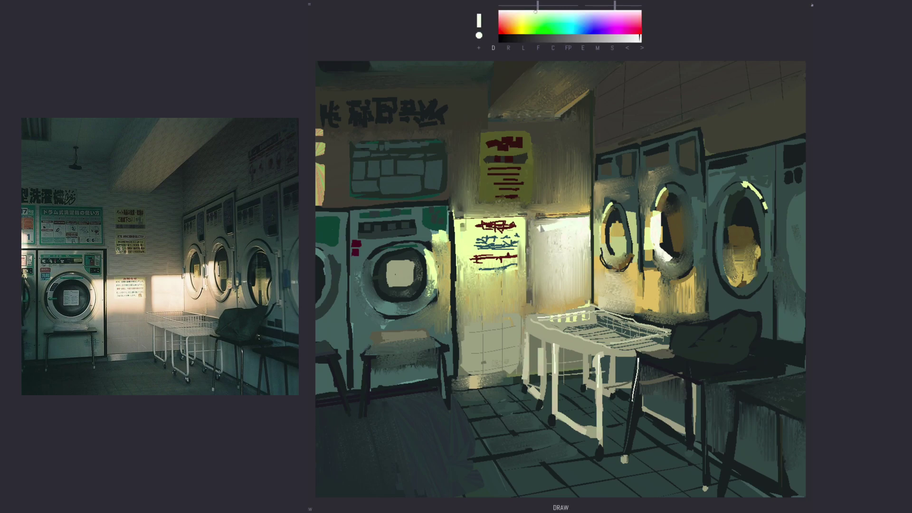
{"action": "left_click", "coordinate": [612, 48]}
{"action": "left_click_drag", "start_coordinate": [582, 229], "coordinate": [581, 265]}
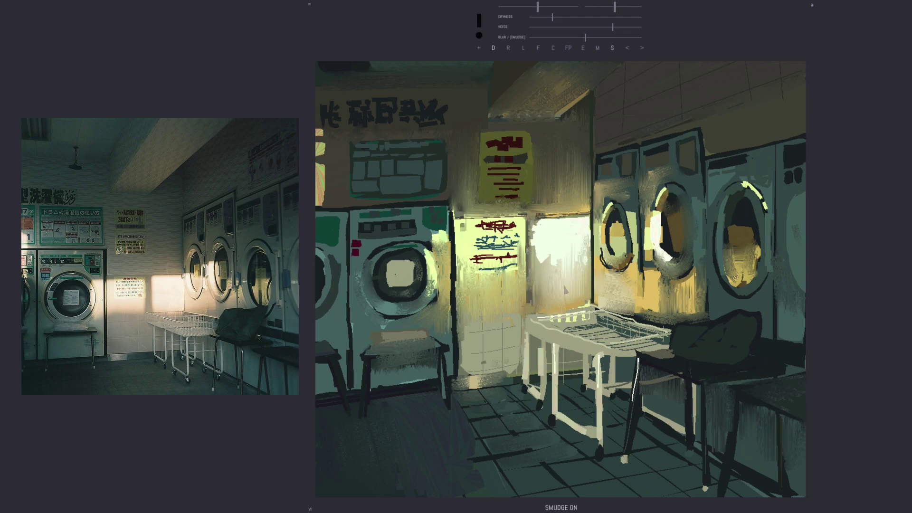
{"action": "left_click_drag", "start_coordinate": [536, 221], "coordinate": [547, 285]}
{"action": "left_click_drag", "start_coordinate": [575, 242], "coordinate": [585, 281]}
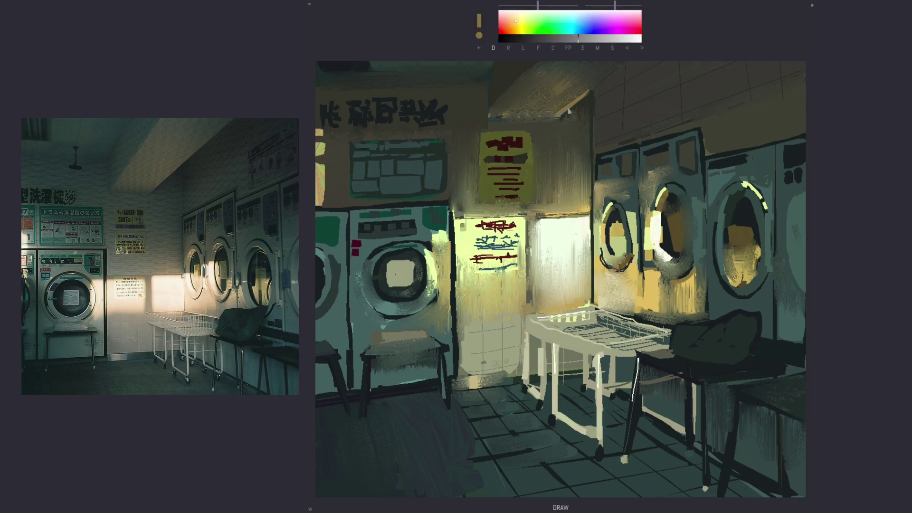
Step: Paint a tan patch on the ceiling beam, ready for smudging
{"action": "key", "text": "ctrl+z"}
{"action": "mouse_move", "coordinate": [555, 112]}
{"action": "left_mouse_down"}
{"action": "mouse_move", "coordinate": [566, 101]}
{"action": "mouse_move", "coordinate": [527, 100]}
{"action": "mouse_move", "coordinate": [571, 98]}
{"action": "mouse_move", "coordinate": [575, 83]}
{"action": "left_mouse_up"}
{"action": "key", "text": "s"}
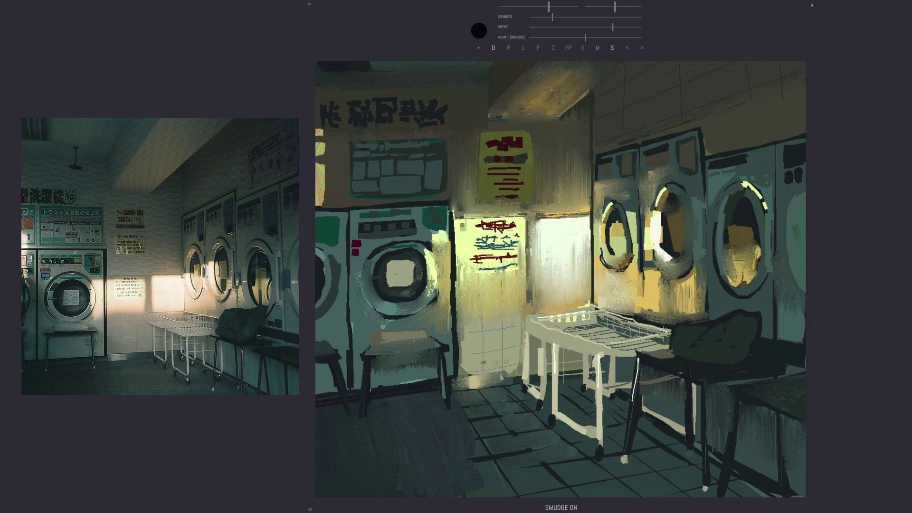
Step: Fill dark polygon shapes over the lower-left floor
{"action": "key", "text": "d"}
{"action": "key", "text": "f"}
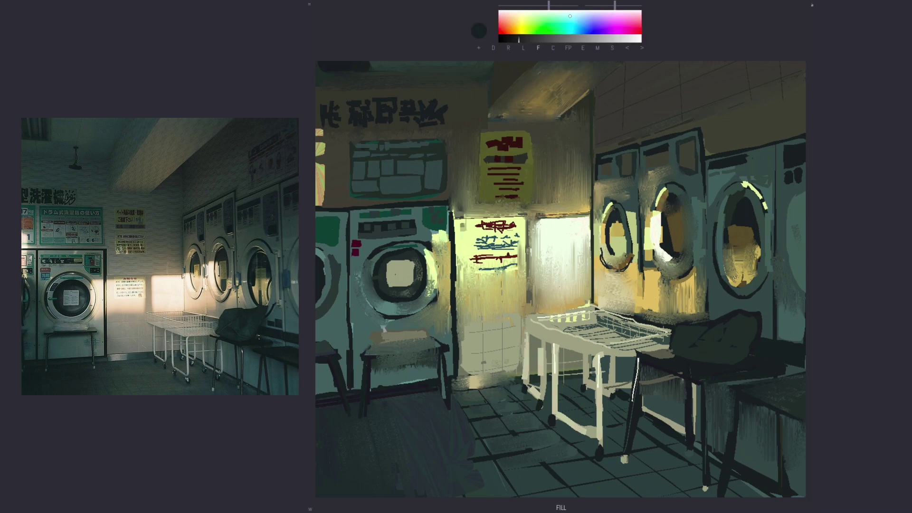
{"action": "mouse_move", "coordinate": [386, 404]}
{"action": "left_mouse_down"}
{"action": "mouse_move", "coordinate": [439, 411]}
{"action": "mouse_move", "coordinate": [436, 432]}
{"action": "left_mouse_up"}
{"action": "left_click_drag", "start_coordinate": [347, 418], "coordinate": [319, 468]}
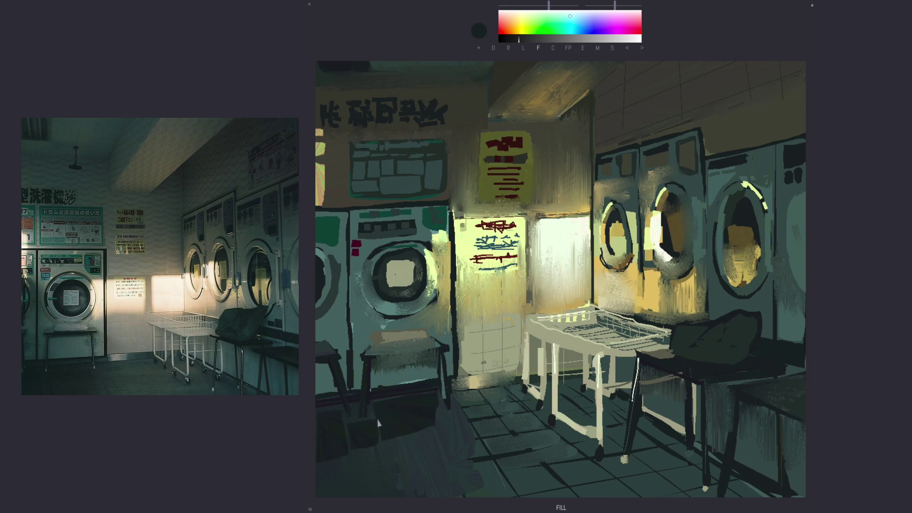
{"action": "mouse_move", "coordinate": [387, 444]}
{"action": "left_mouse_down"}
{"action": "mouse_move", "coordinate": [450, 497]}
{"action": "mouse_move", "coordinate": [389, 408]}
{"action": "left_mouse_up"}
{"action": "left_click_drag", "start_coordinate": [399, 432], "coordinate": [347, 494]}
{"action": "left_click_drag", "start_coordinate": [363, 452], "coordinate": [316, 489]}
Step: Paint broad dark strokes across the floor with an enlarged brush, undoing the last one
{"action": "key", "text": "s"}
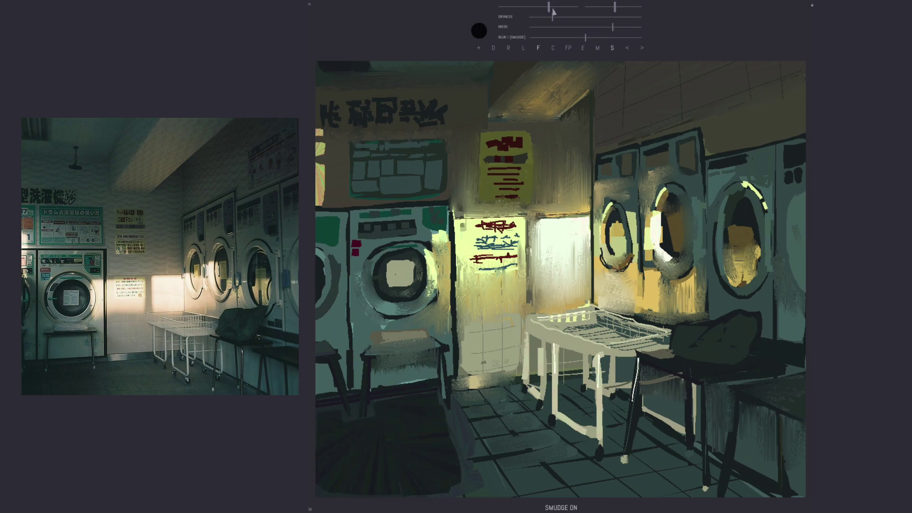
{"action": "left_click_drag", "start_coordinate": [552, 8], "coordinate": [554, 7]}
{"action": "key", "text": "d"}
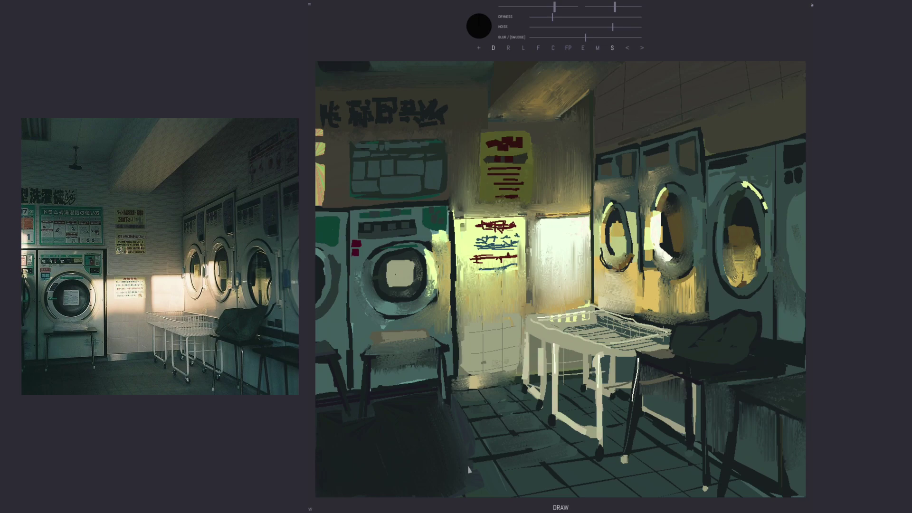
{"action": "left_click_drag", "start_coordinate": [468, 470], "coordinate": [518, 437]}
{"action": "left_click_drag", "start_coordinate": [464, 404], "coordinate": [527, 453]}
{"action": "left_click_drag", "start_coordinate": [508, 399], "coordinate": [608, 494]}
{"action": "left_click_drag", "start_coordinate": [592, 451], "coordinate": [694, 495]}
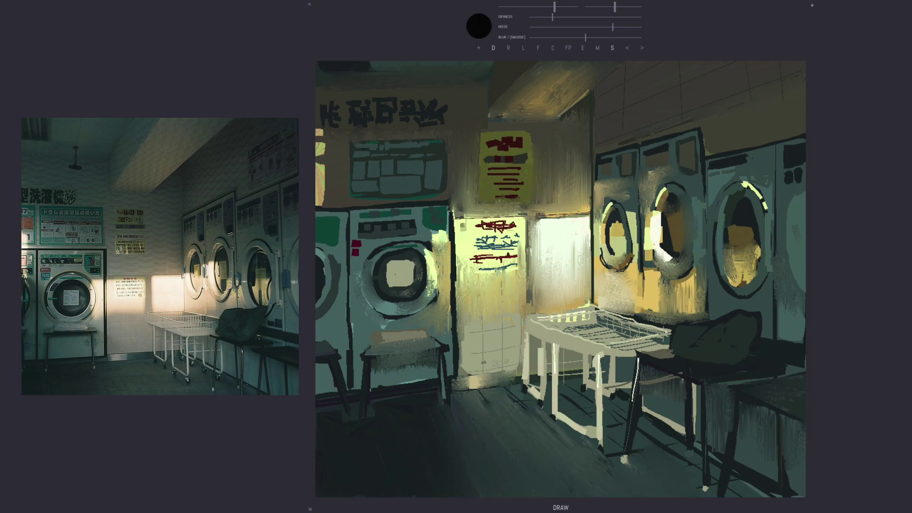
{"action": "left_click_drag", "start_coordinate": [570, 392], "coordinate": [604, 423]}
{"action": "key", "text": "ctrl+z"}
{"action": "key", "text": "ctrl+z"}
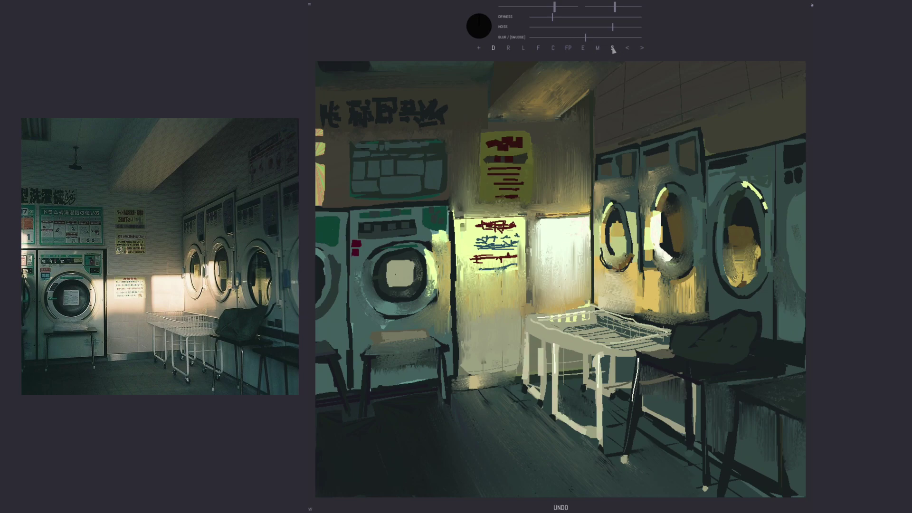
Step: Draw five dark diagonal lines and three crossing lines to form the floor tile grid
{"action": "key", "text": "l"}
{"action": "left_click_drag", "start_coordinate": [465, 392], "coordinate": [504, 447]}
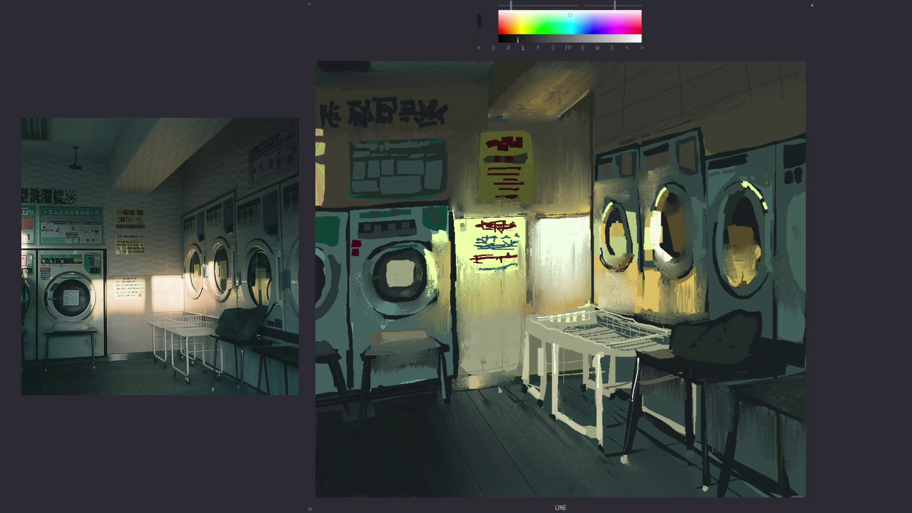
{"action": "left_click_drag", "start_coordinate": [559, 434], "coordinate": [627, 496]}
{"action": "left_click_drag", "start_coordinate": [489, 389], "coordinate": [577, 489]}
{"action": "left_click_drag", "start_coordinate": [535, 443], "coordinate": [584, 496]}
{"action": "left_click_drag", "start_coordinate": [611, 456], "coordinate": [656, 497]}
{"action": "left_click_drag", "start_coordinate": [475, 430], "coordinate": [594, 411]}
{"action": "left_click_drag", "start_coordinate": [475, 460], "coordinate": [641, 432]}
{"action": "left_click_drag", "start_coordinate": [523, 487], "coordinate": [689, 458]}
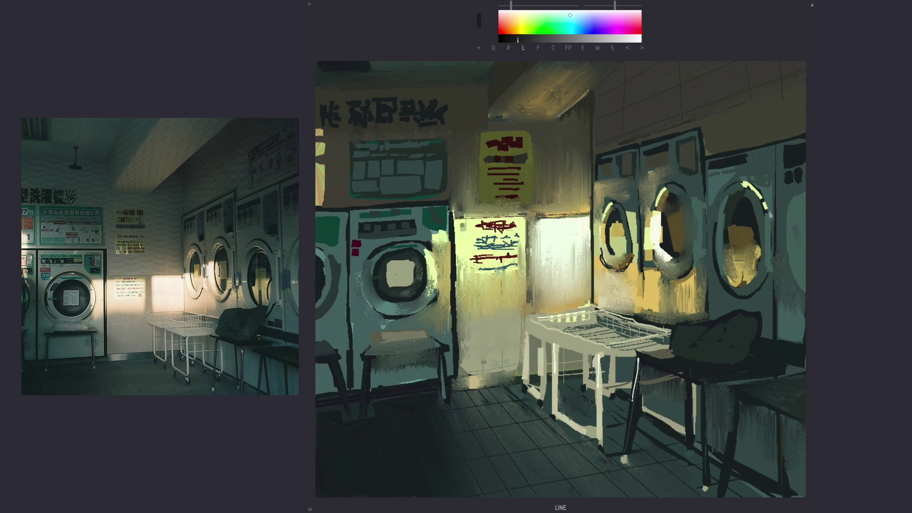